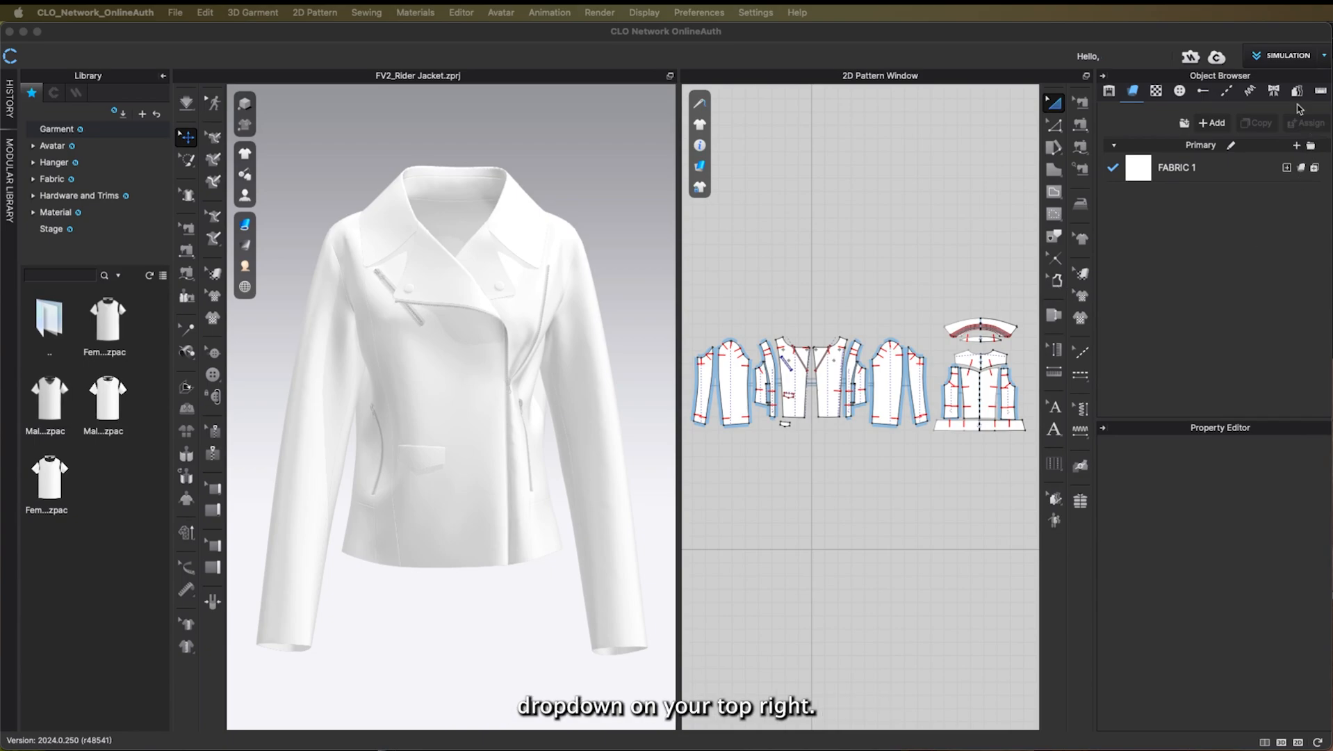
# Switch the workspace to the UV Editor and inspect the jacket's overlapping pattern pieces around the origin and the neighbouring tiles
pyautogui.click(1292, 56)
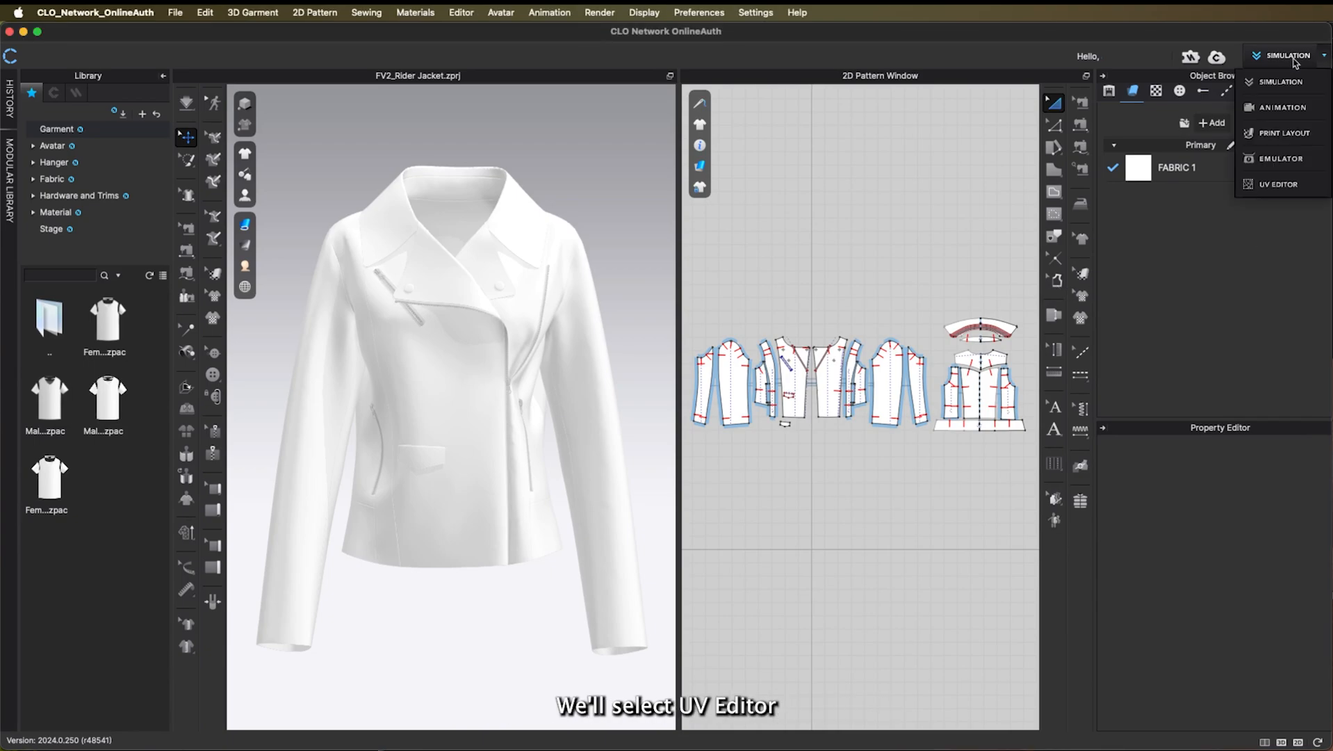
pyautogui.click(1294, 185)
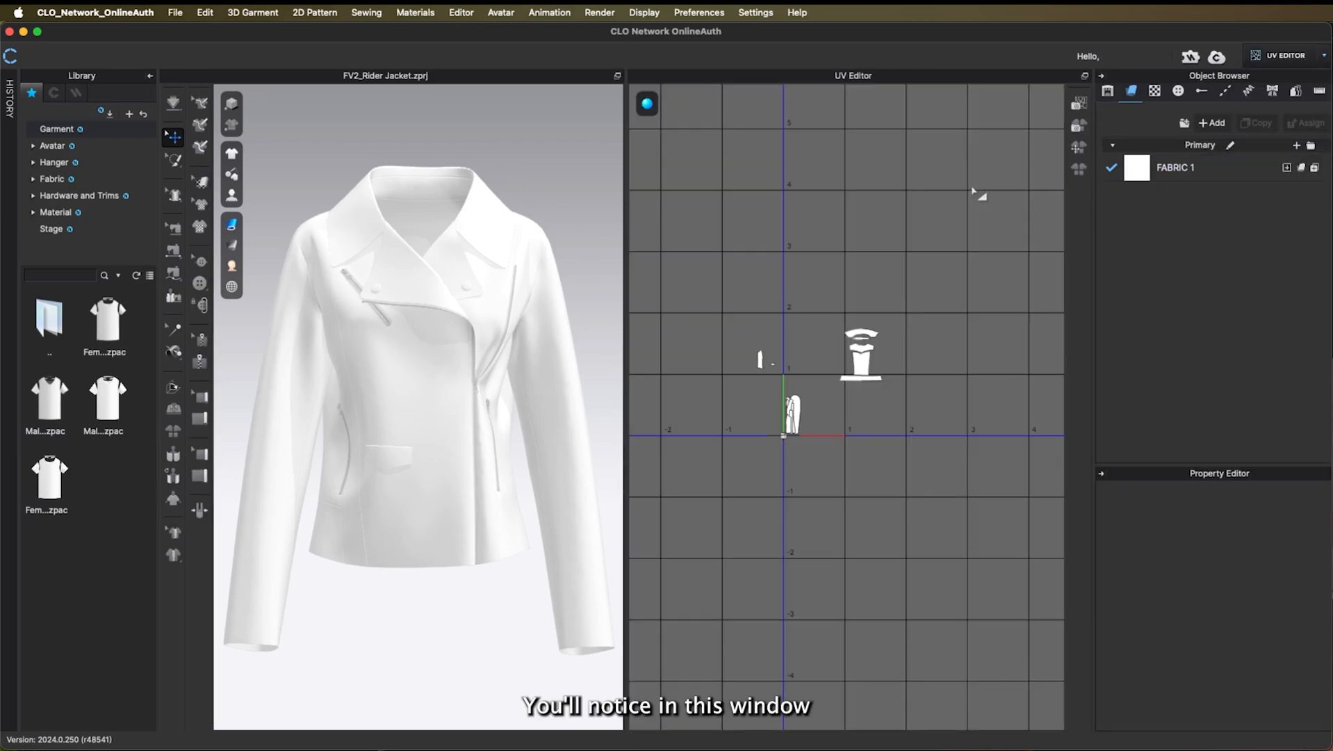
pyautogui.scroll(-3, 817, 439)
pyautogui.scroll(8, 797, 433)
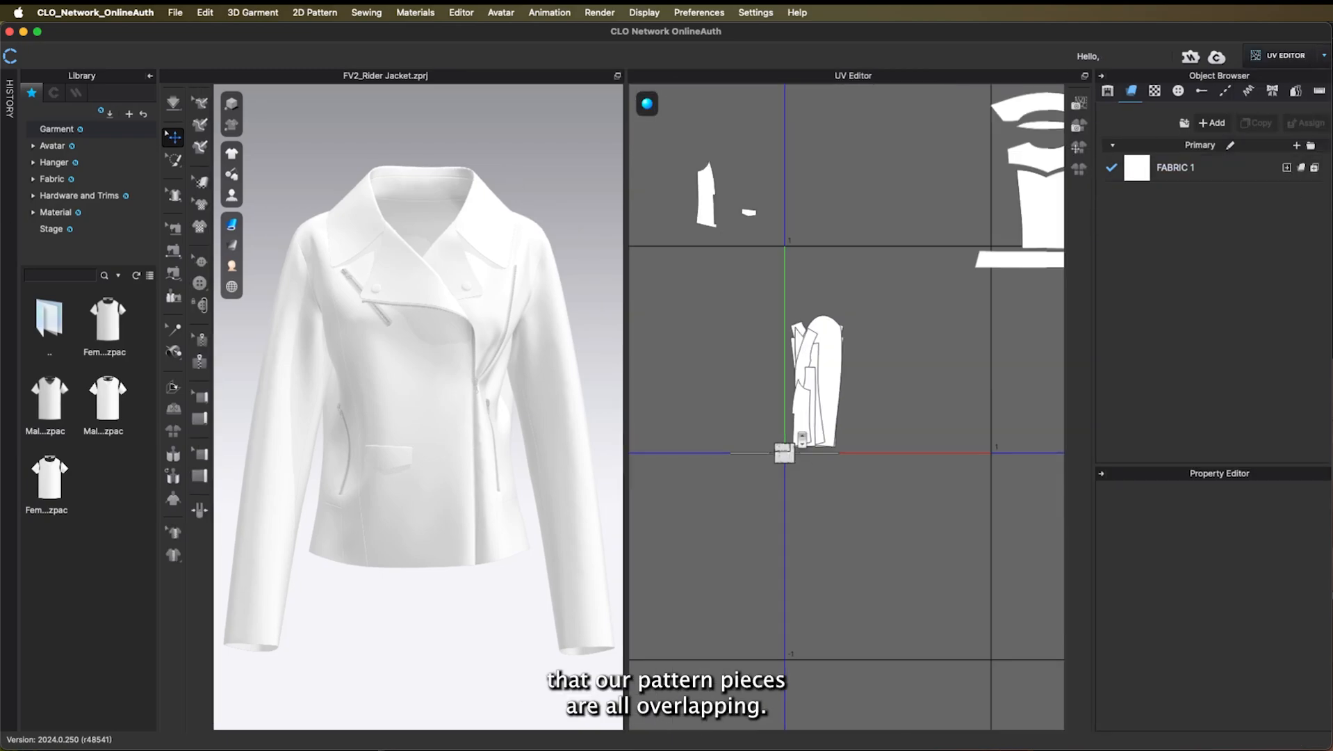
pyautogui.moveTo(1001, 288); pyautogui.dragTo(807, 649, button='middle')
pyautogui.moveTo(945, 464); pyautogui.dragTo(1285, 610, button='middle')
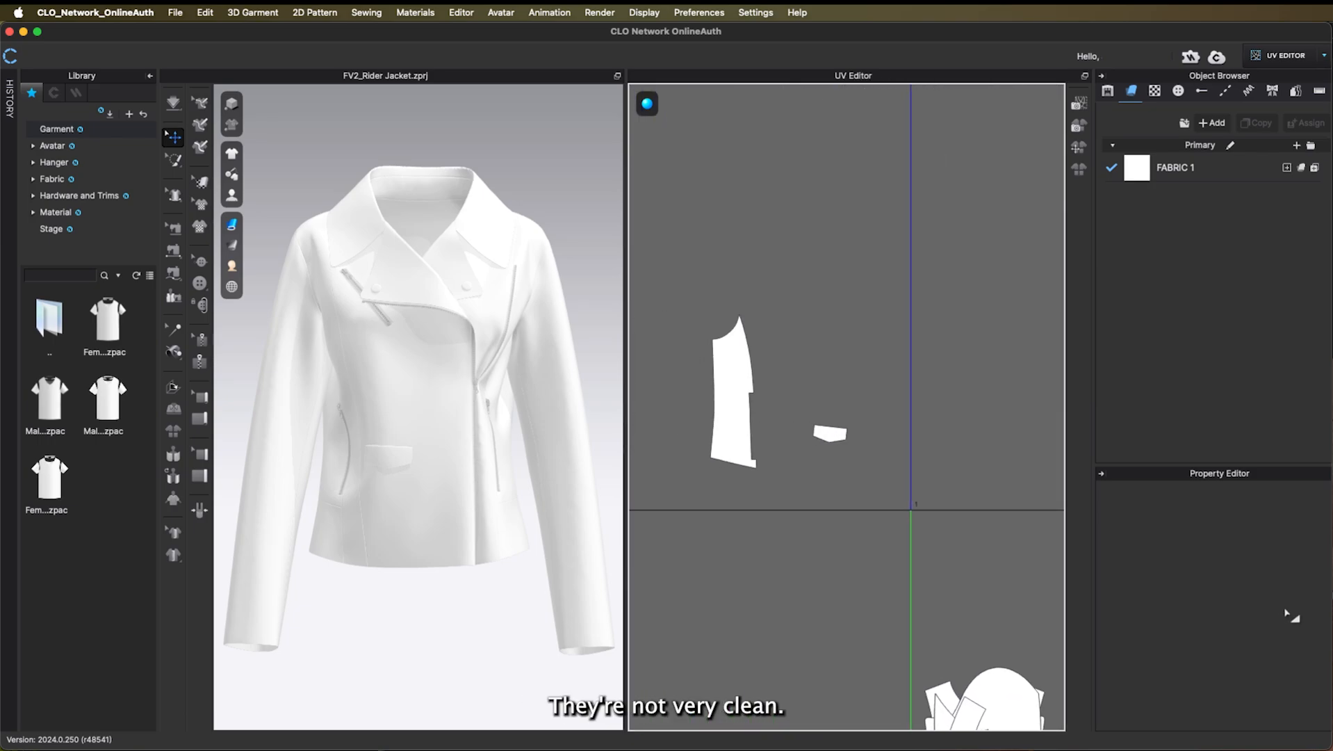
pyautogui.scroll(3, 722, 421)
pyautogui.scroll(-7, 726, 422)
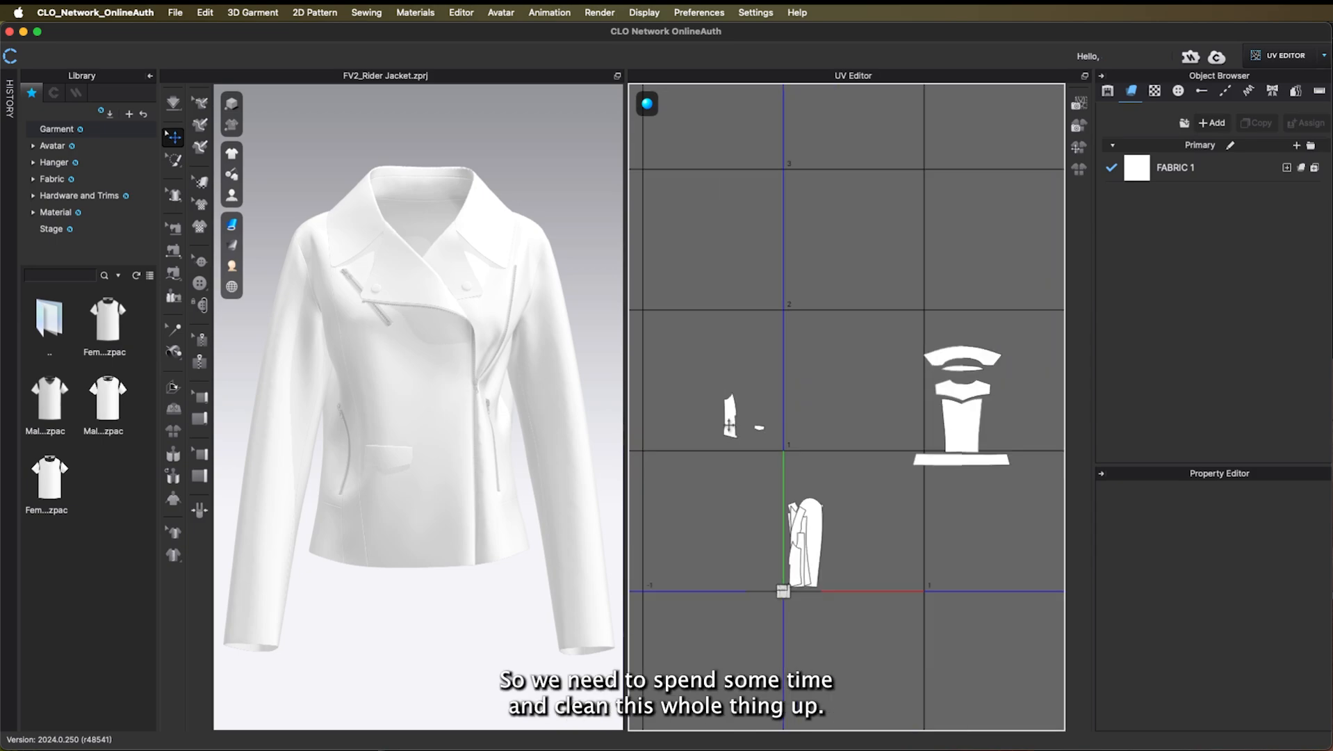
# Reset the jacket's UVs to the 2D arrangement
pyautogui.scroll(-3, 896, 566)
pyautogui.moveTo(896, 566); pyautogui.dragTo(755, 490, button='middle')
pyautogui.rightClick(791, 471)
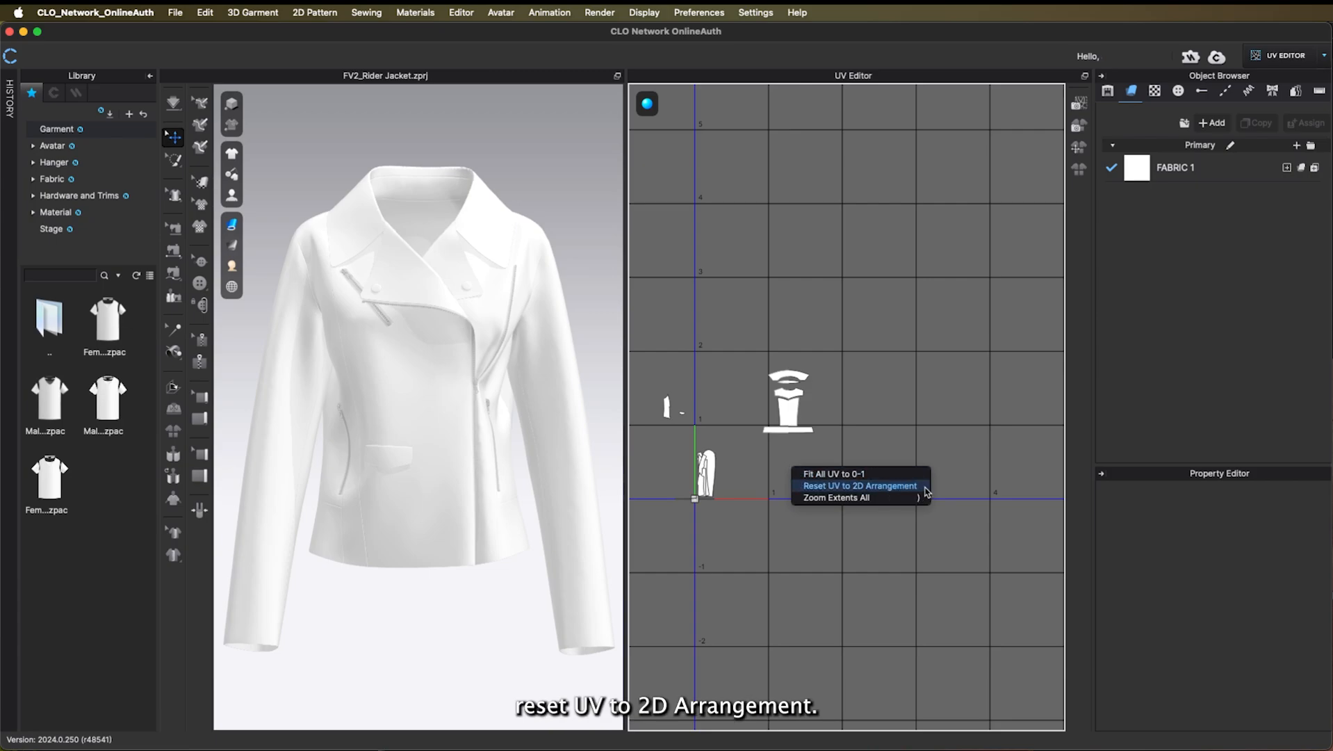
pyautogui.click(859, 485)
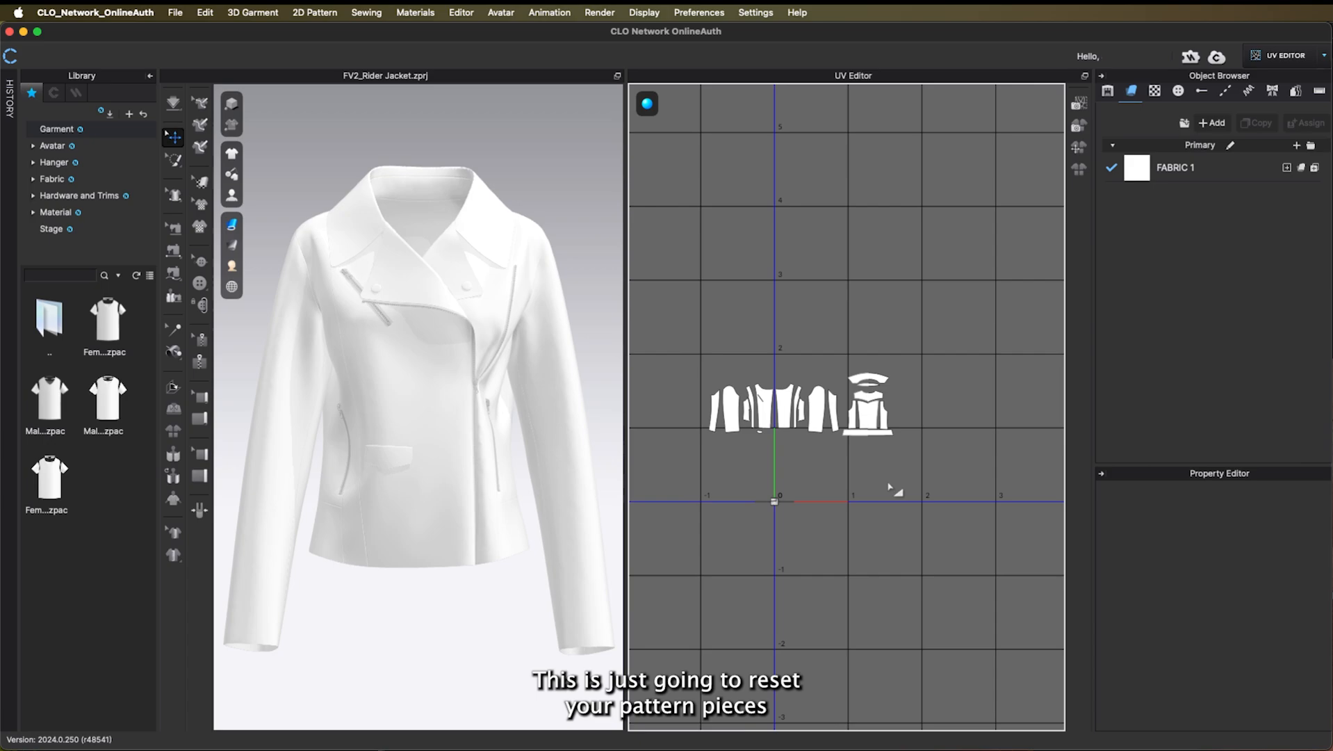
pyautogui.scroll(3, 748, 456)
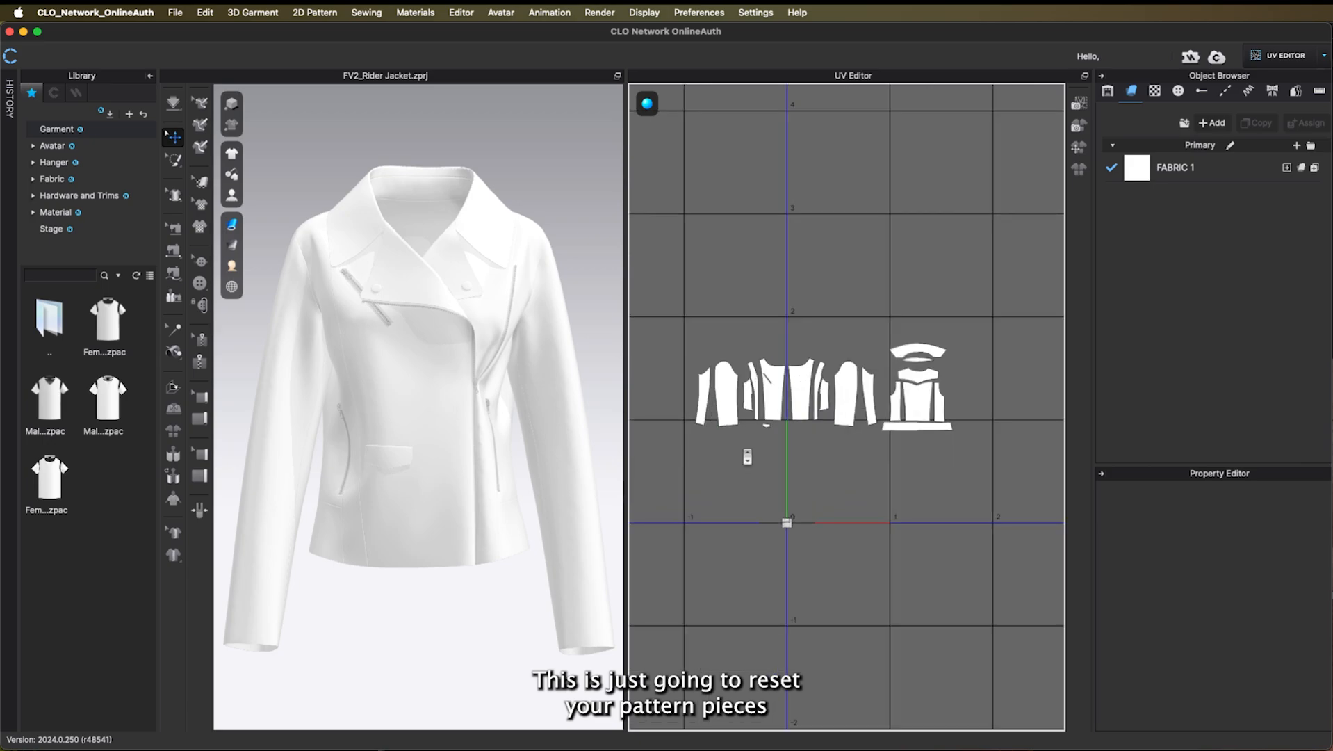
# Compare the UV layout with the pattern arrangement in the Simulation workspace and return to the UV Editor
pyautogui.click(1269, 59)
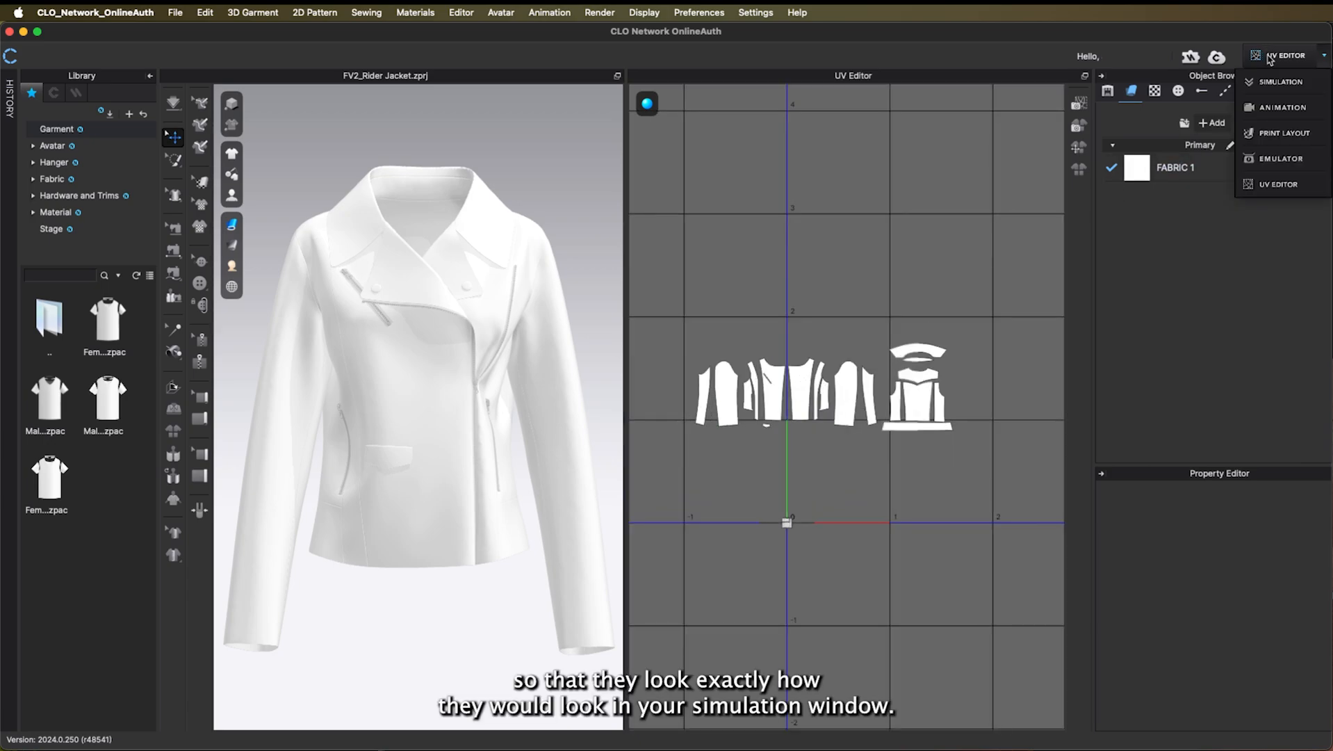
pyautogui.click(1280, 82)
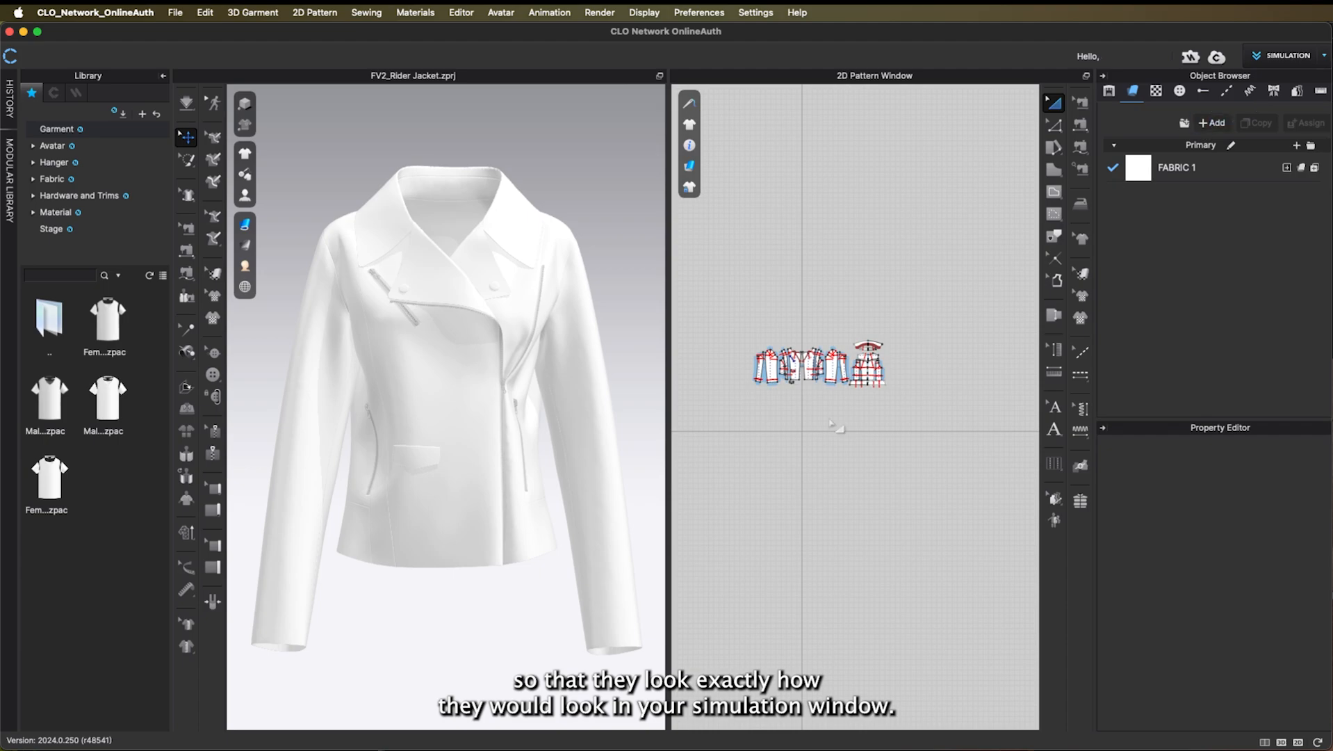
pyautogui.scroll(5, 833, 425)
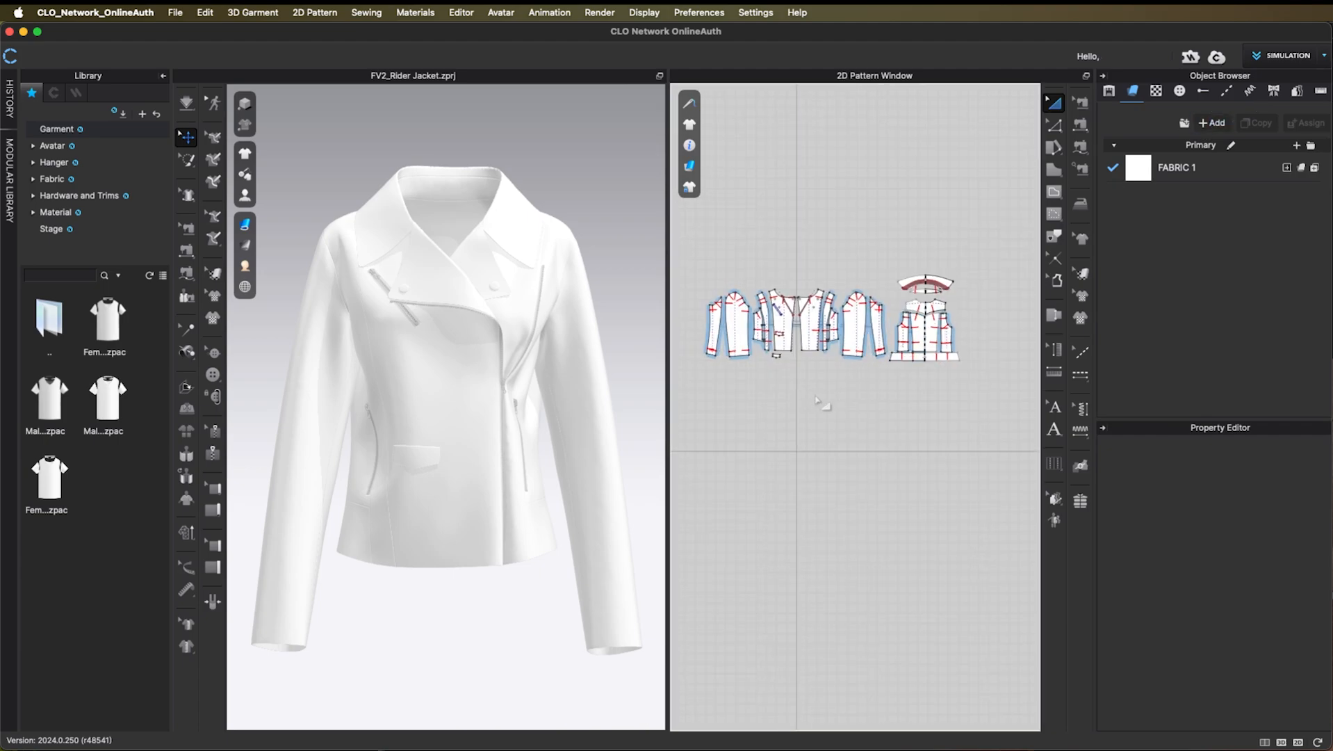
pyautogui.click(1276, 62)
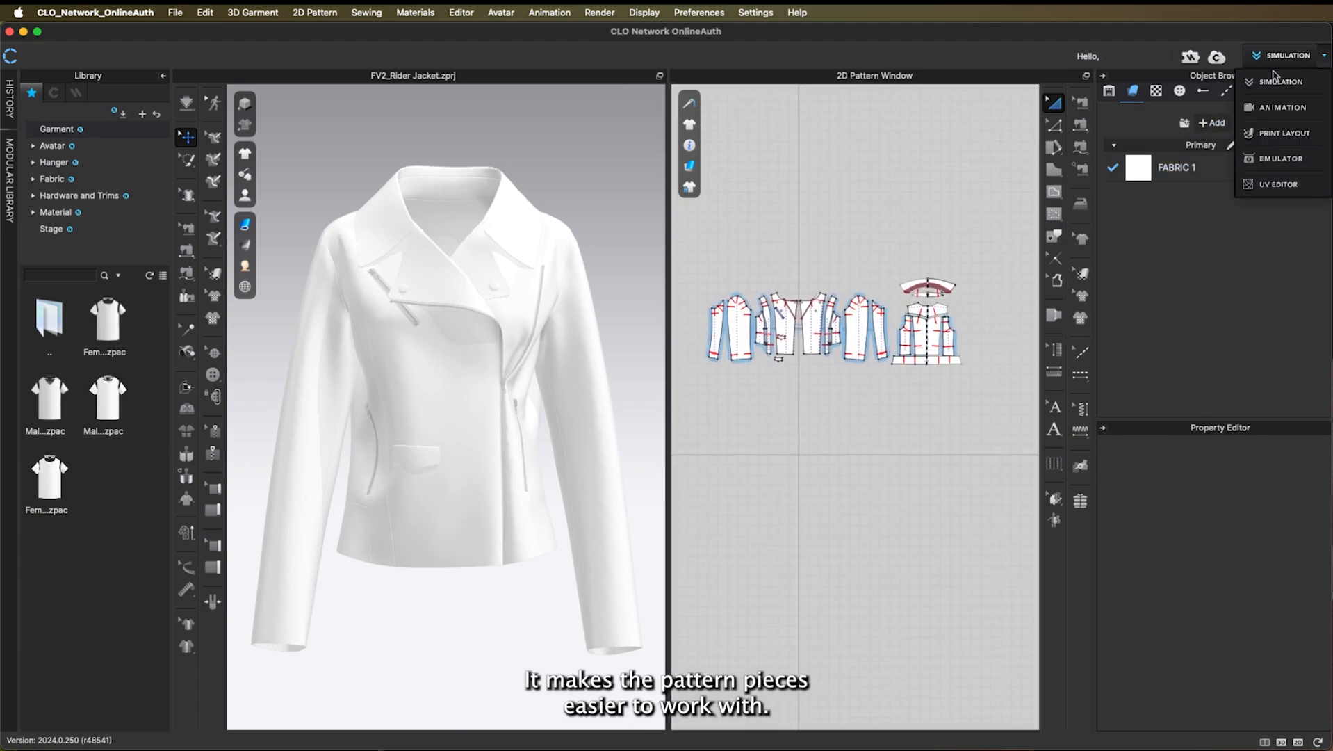
pyautogui.click(1264, 184)
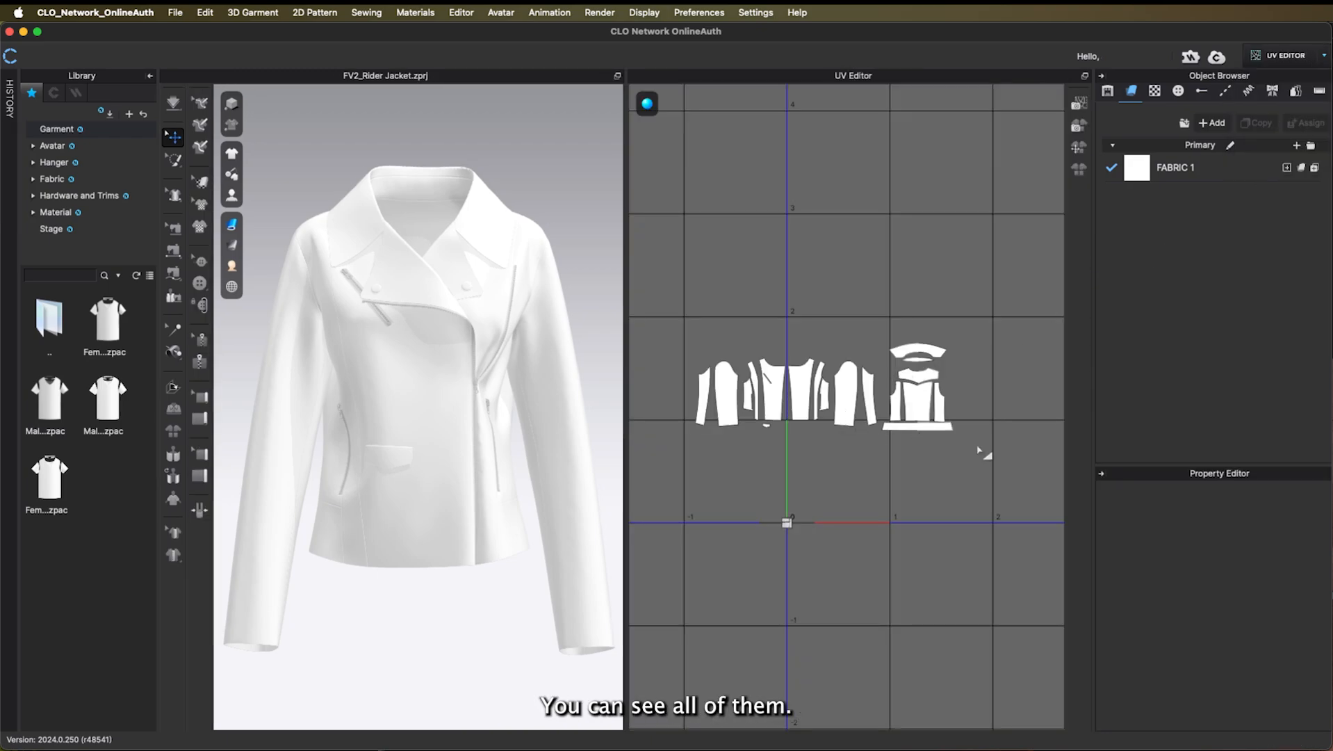
# Select all pattern pieces in the UV map, scale them up together and place them above the first row of tiles
pyautogui.moveTo(992, 452); pyautogui.dragTo(910, 420)
pyautogui.moveTo(647, 312); pyautogui.dragTo(649, 315)
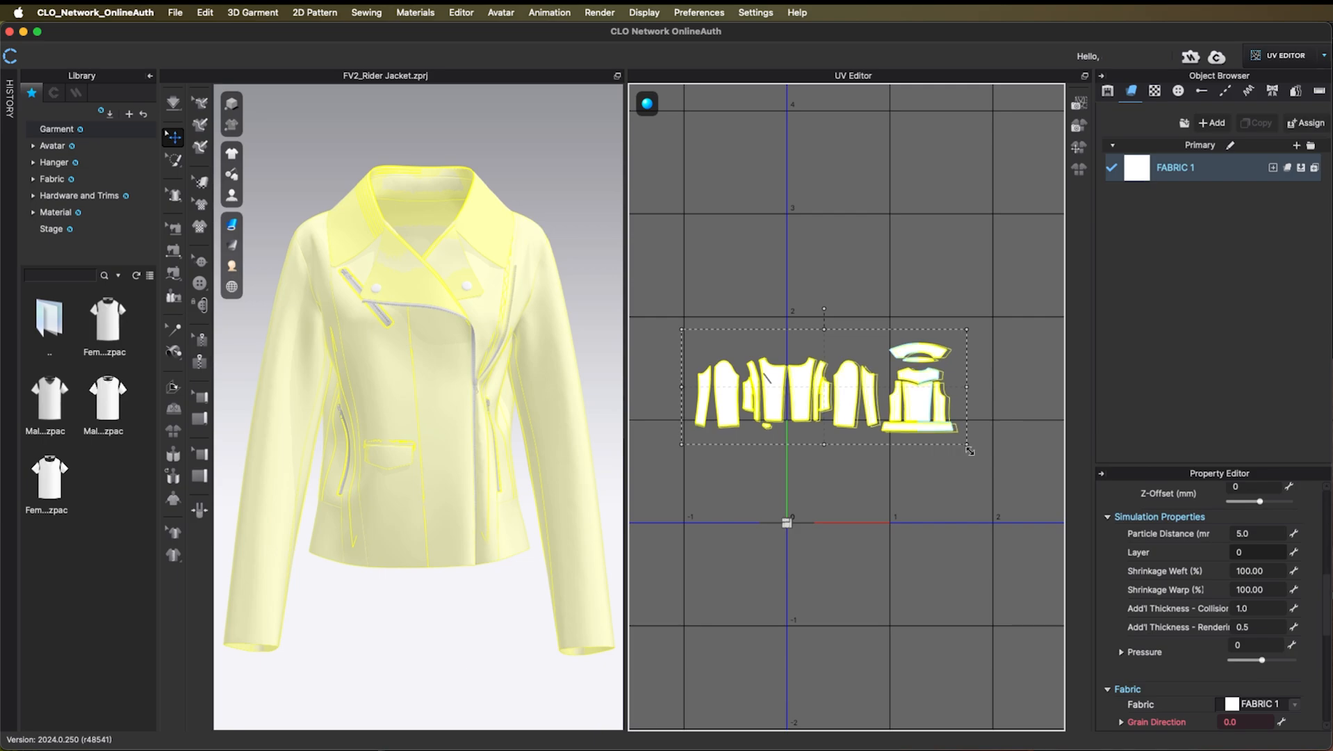
pyautogui.moveTo(965, 444); pyautogui.dragTo(1019, 480)
pyautogui.moveTo(965, 419); pyautogui.dragTo(947, 479)
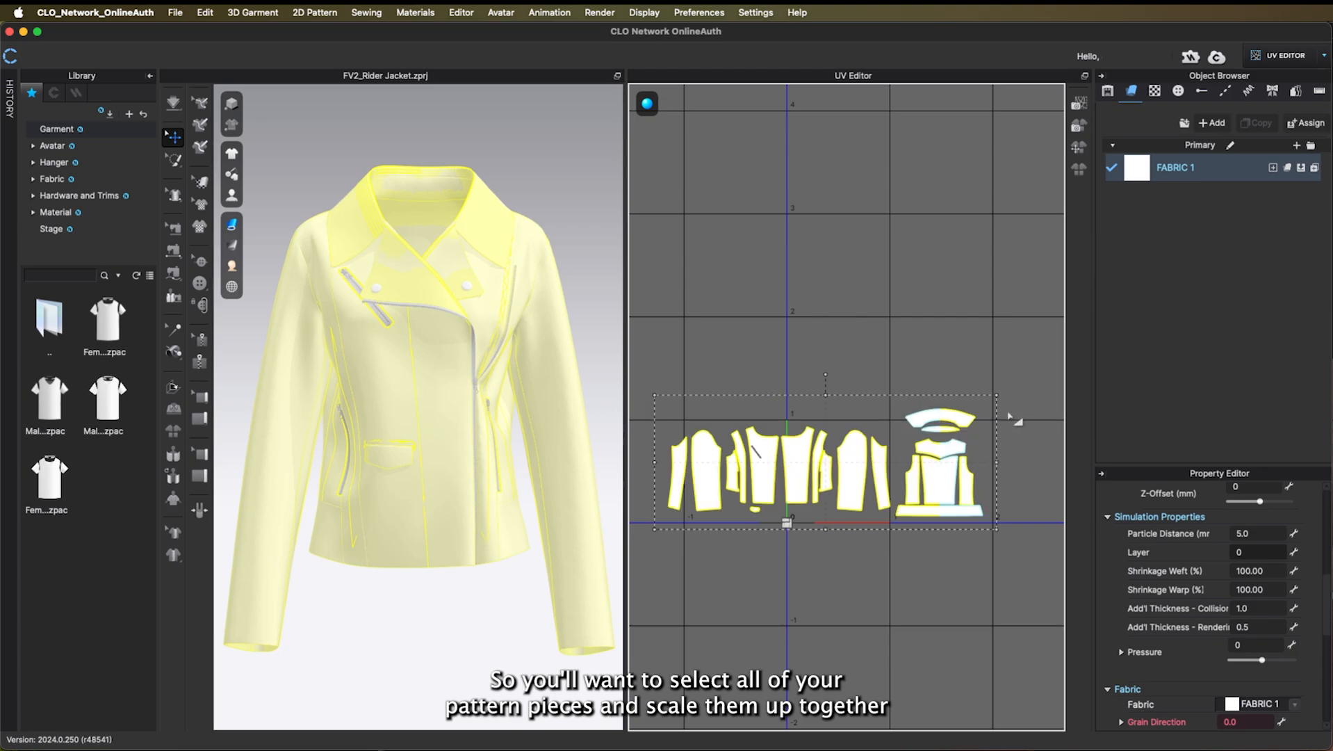
pyautogui.moveTo(995, 393); pyautogui.dragTo(1005, 390)
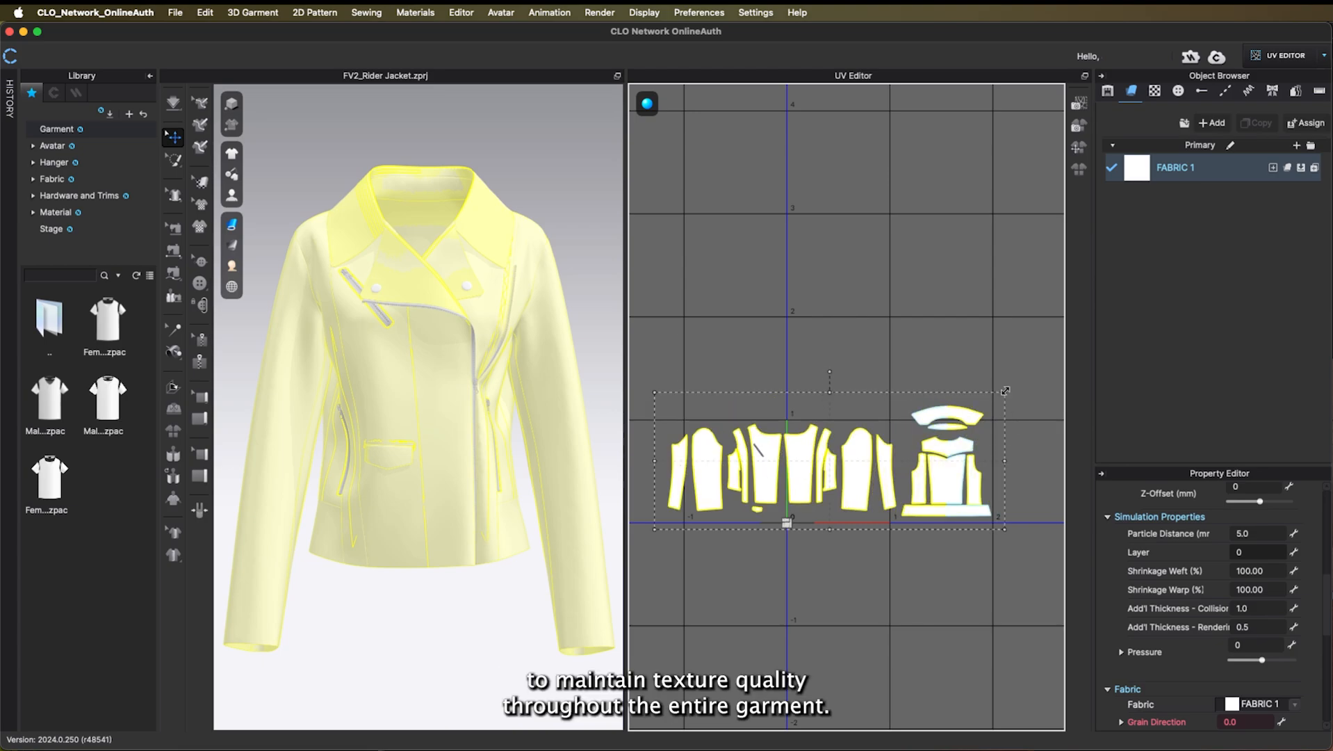
pyautogui.moveTo(958, 439); pyautogui.dragTo(979, 400)
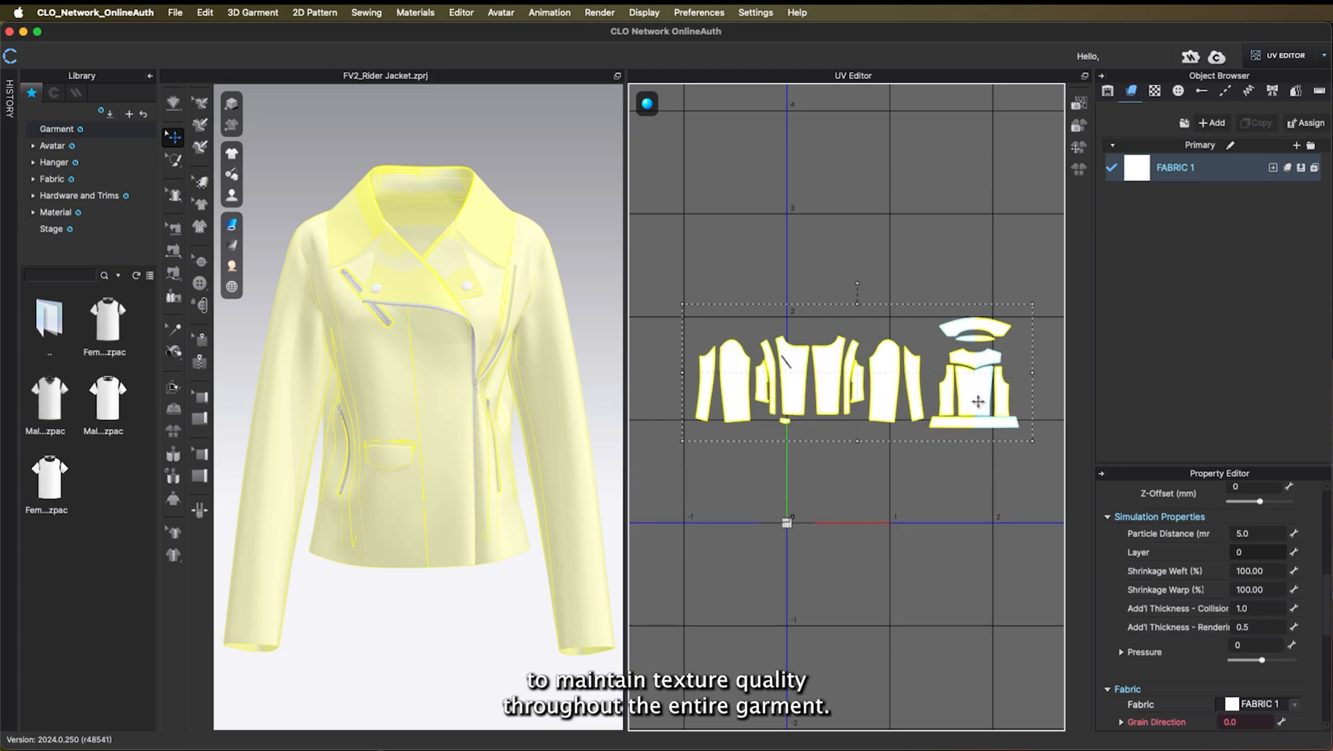
pyautogui.click(952, 493)
# Move the back hem band and the three back body panels into the third UV tile, between 2 and 3
pyautogui.scroll(-1, 1004, 505)
pyautogui.moveTo(1014, 507); pyautogui.dragTo(910, 491, button='middle')
pyautogui.scroll(6, 884, 428)
pyautogui.moveTo(880, 402); pyautogui.dragTo(1012, 584)
pyautogui.moveTo(756, 446); pyautogui.dragTo(660, 474, button='middle')
pyautogui.scroll(1, 660, 474)
pyautogui.moveTo(822, 380); pyautogui.dragTo(1006, 578)
pyautogui.moveTo(779, 375); pyautogui.dragTo(972, 574)
pyautogui.moveTo(701, 365); pyautogui.dragTo(899, 565)
# Place the back yoke, collar stand and collar above the back panels and fit the group inside the third UV tile
pyautogui.moveTo(775, 286); pyautogui.dragTo(965, 490)
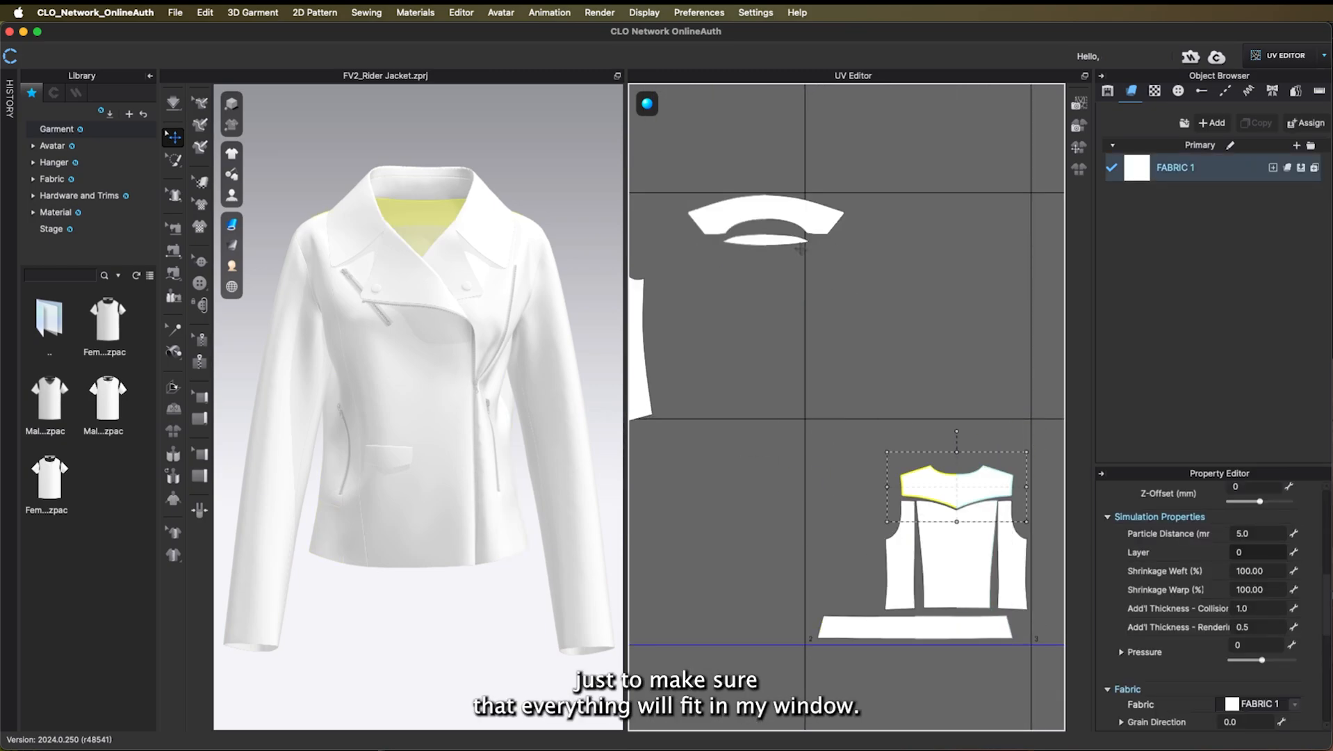
pyautogui.moveTo(781, 240); pyautogui.dragTo(971, 460)
pyautogui.moveTo(799, 213); pyautogui.dragTo(986, 425)
pyautogui.scroll(5, 987, 421)
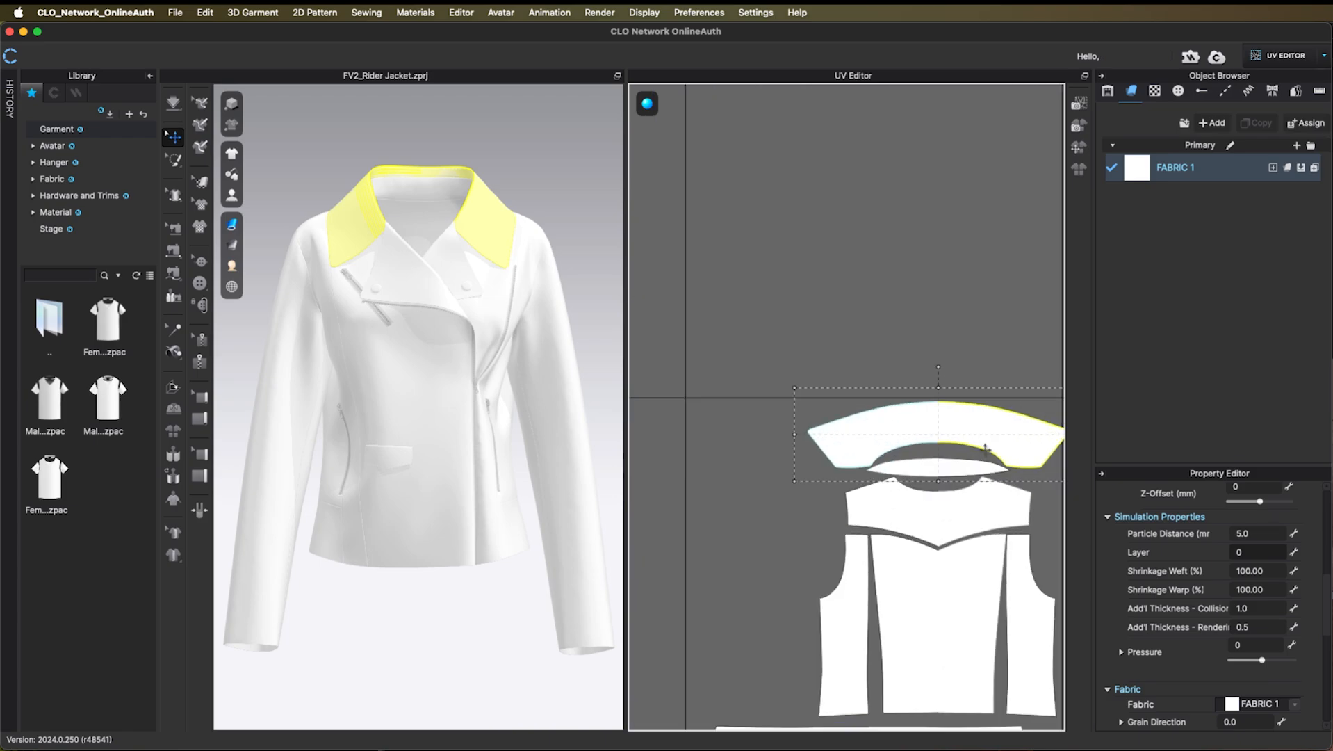
pyautogui.scroll(-5, 903, 542)
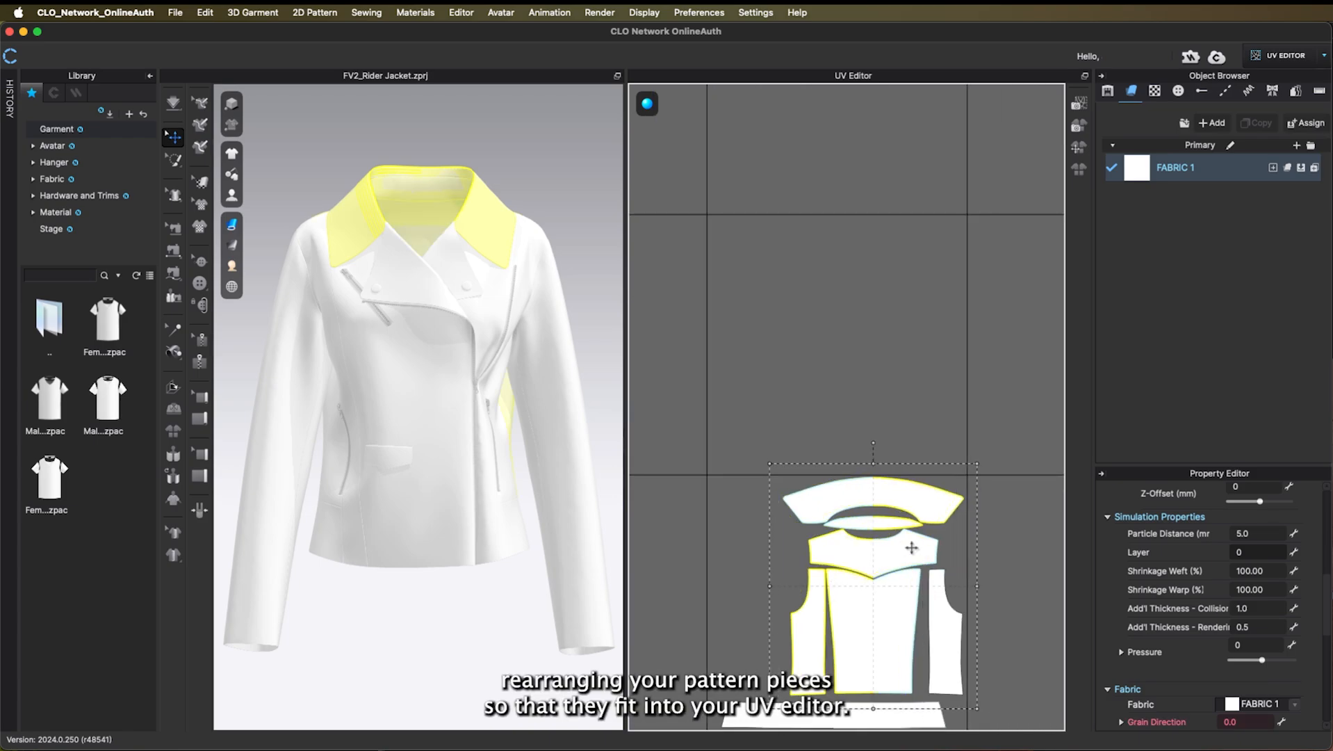
pyautogui.scroll(8, 994, 485)
pyautogui.scroll(-8, 1035, 536)
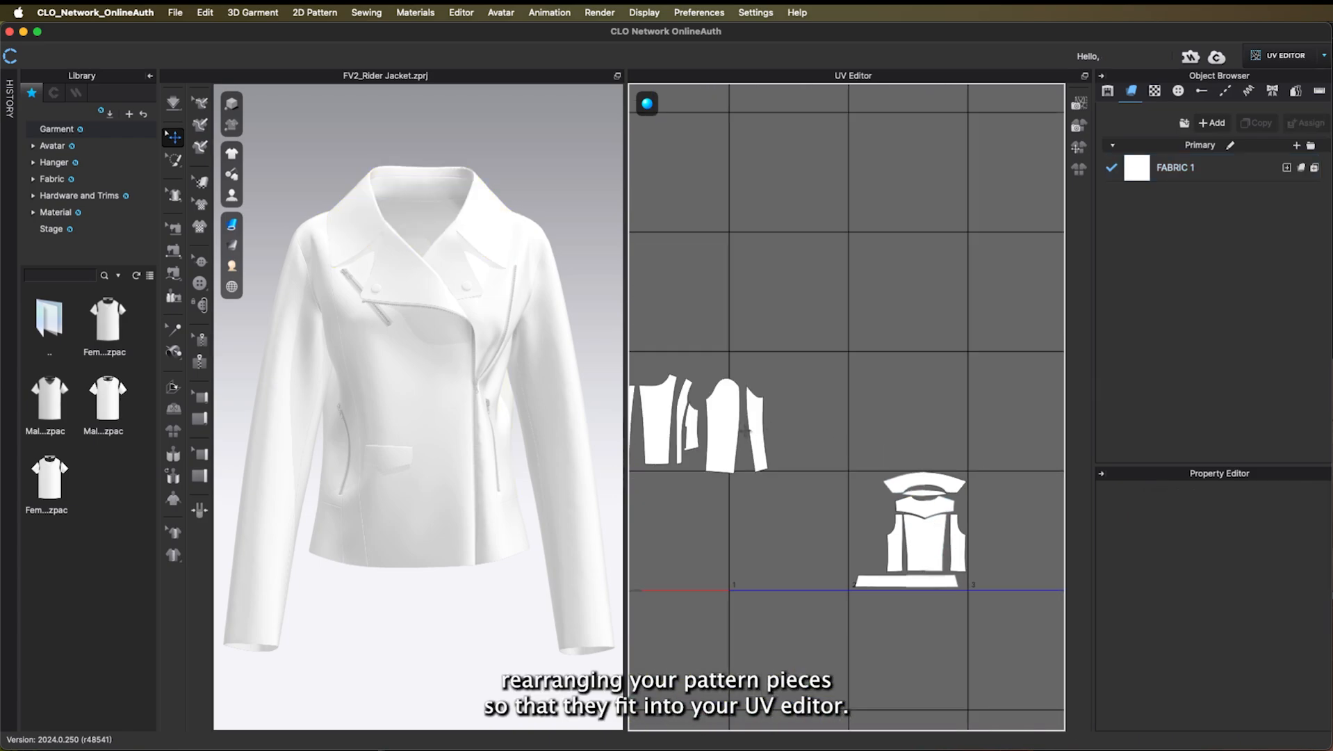
# Move the two sleeve pieces beside the back pieces into the second UV tile, keeping them off the grid lines
pyautogui.click(736, 428)
pyautogui.scroll(5, 834, 556)
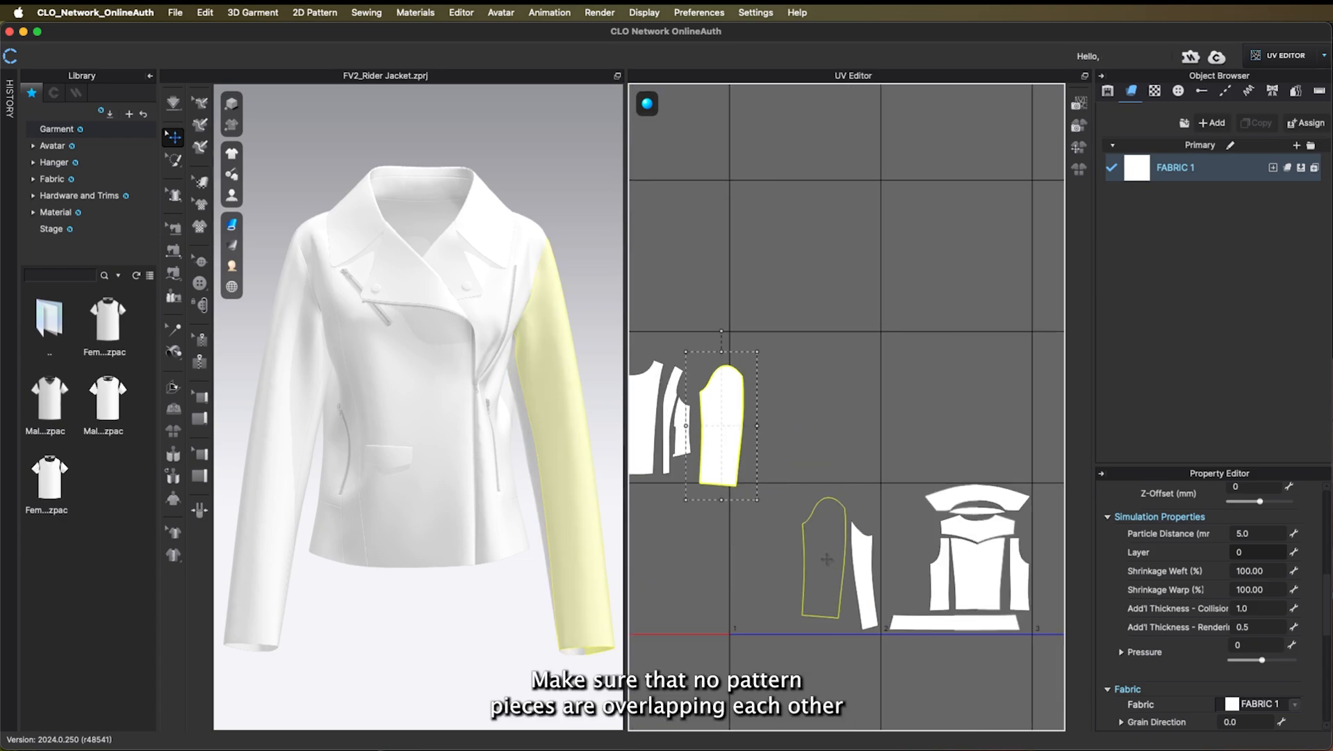
pyautogui.scroll(5, 863, 540)
pyautogui.click(743, 437)
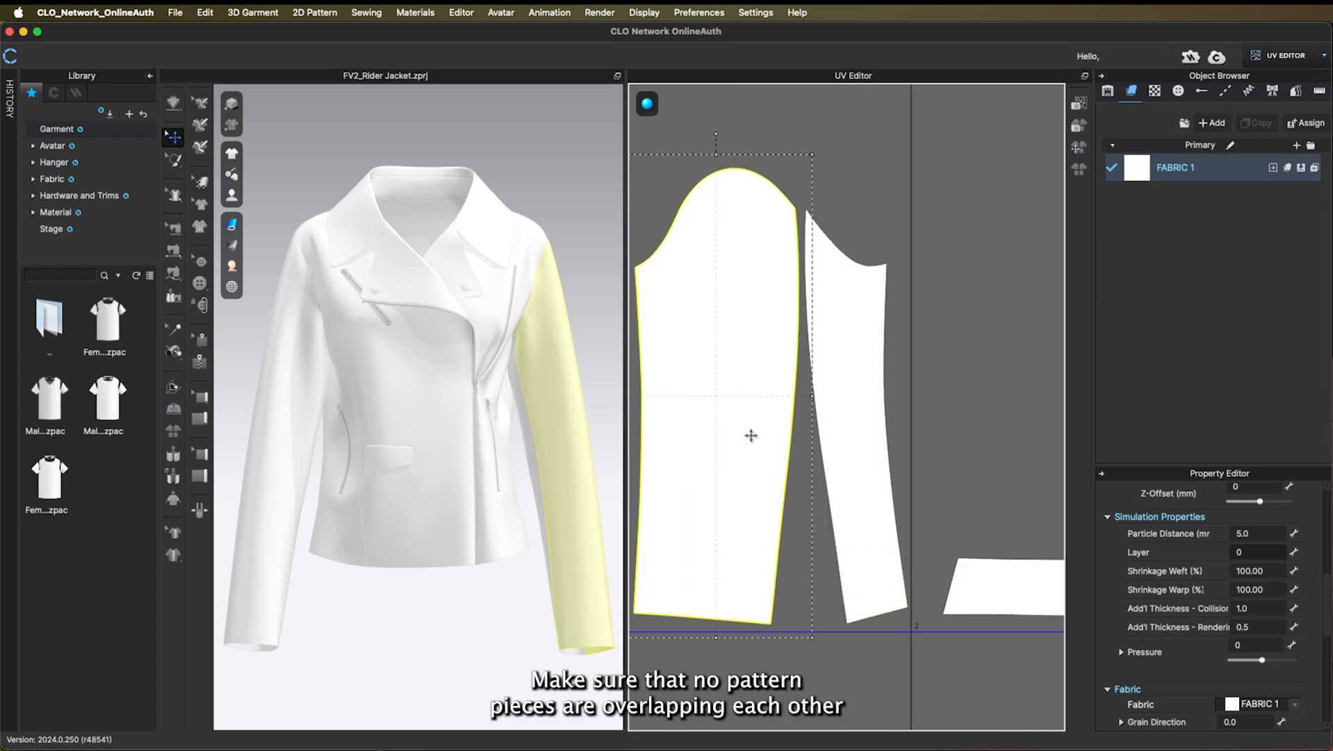
pyautogui.scroll(8, 819, 272)
# Move the adjacent front panel and its narrow side panels beside the sleeve in the second UV tile without overlaps
pyautogui.scroll(-10, 833, 272)
pyautogui.moveTo(833, 271); pyautogui.dragTo(1035, 430, button='middle')
pyautogui.moveTo(800, 251); pyautogui.dragTo(972, 464)
pyautogui.moveTo(777, 256); pyautogui.dragTo(953, 460)
pyautogui.moveTo(733, 254); pyautogui.dragTo(912, 460)
pyautogui.click(876, 570)
pyautogui.scroll(-5, 875, 570)
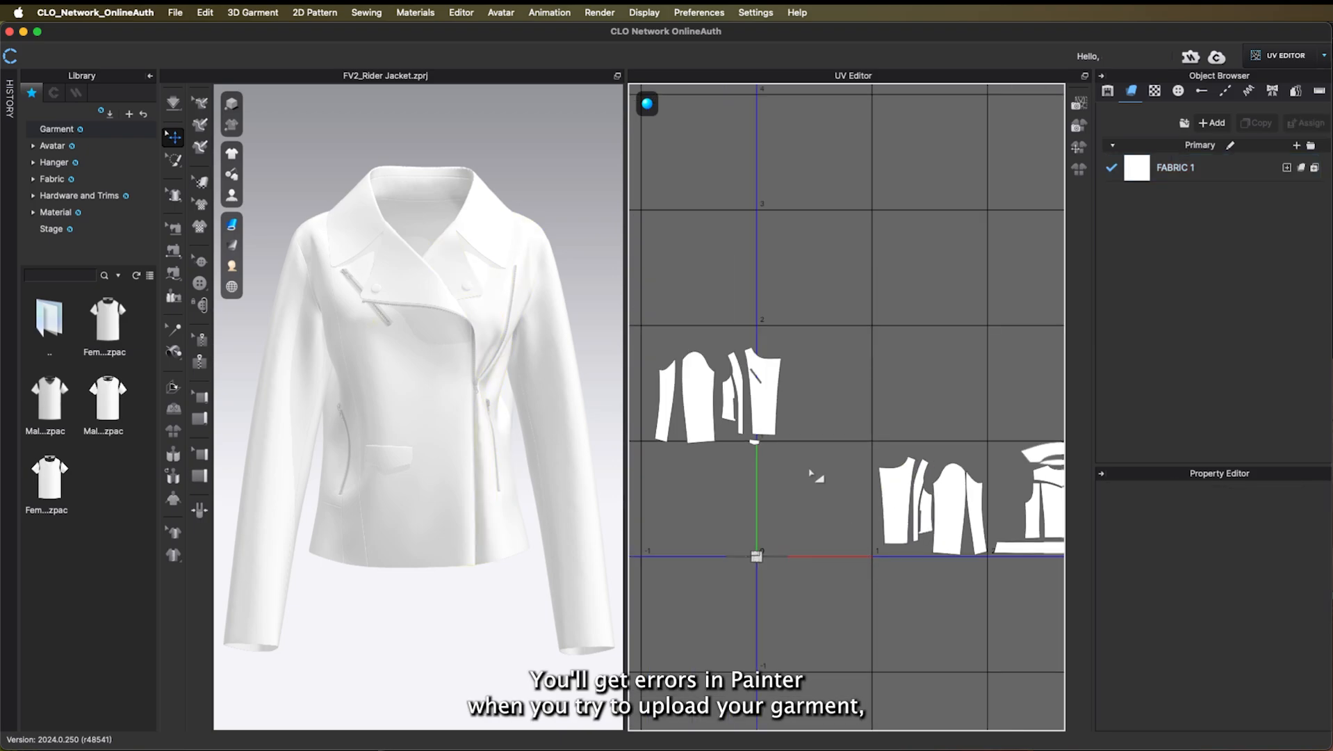
# Move the front panel with the slanted zipper opening and its side panels into the first UV tile, clear of the grid lines
pyautogui.moveTo(763, 389); pyautogui.dragTo(863, 508)
pyautogui.scroll(8, 854, 506)
pyautogui.scroll(-6, 928, 508)
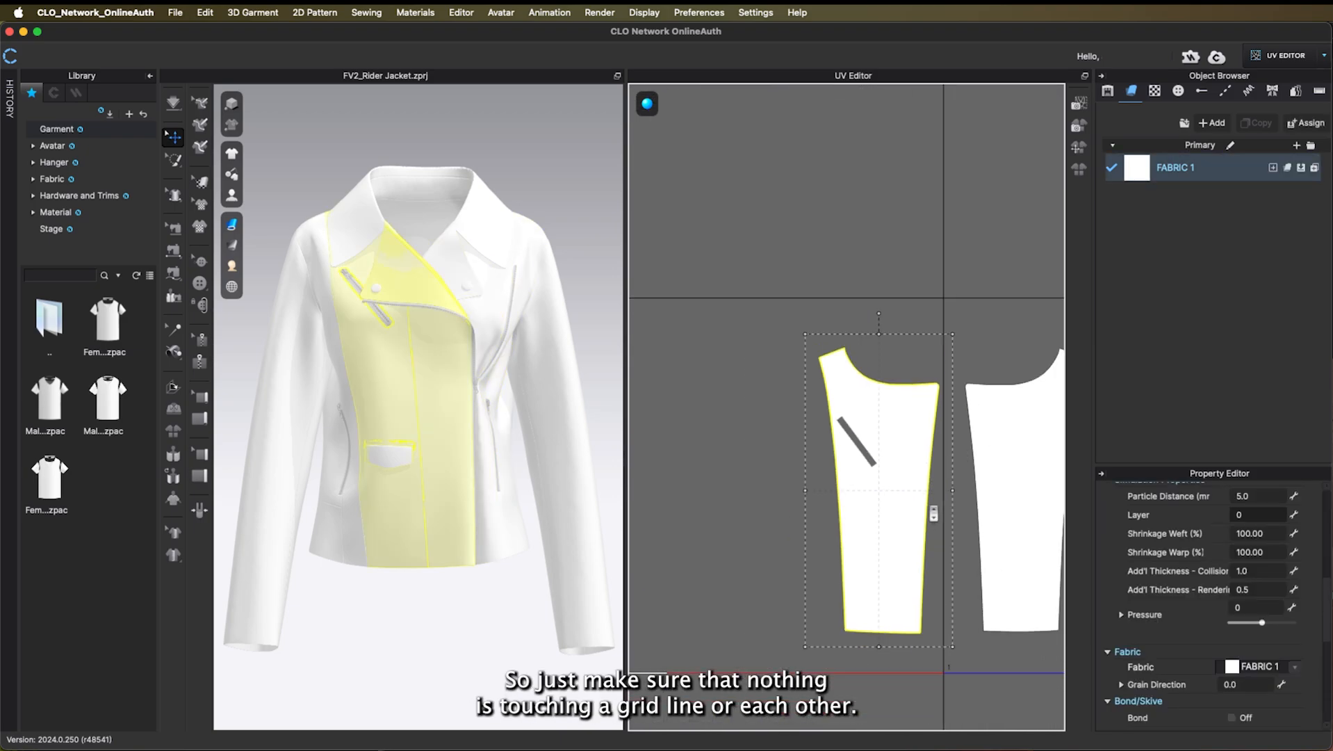
pyautogui.moveTo(708, 324); pyautogui.dragTo(852, 508)
pyautogui.scroll(8, 853, 507)
pyautogui.moveTo(847, 462); pyautogui.dragTo(865, 462)
pyautogui.scroll(-8, 912, 476)
# Fit the remaining sleeve, under-sleeve and pocket flap pieces into the first UV tile without touching each other or the grid lines
pyautogui.moveTo(749, 349); pyautogui.dragTo(867, 485)
pyautogui.scroll(6, 888, 520)
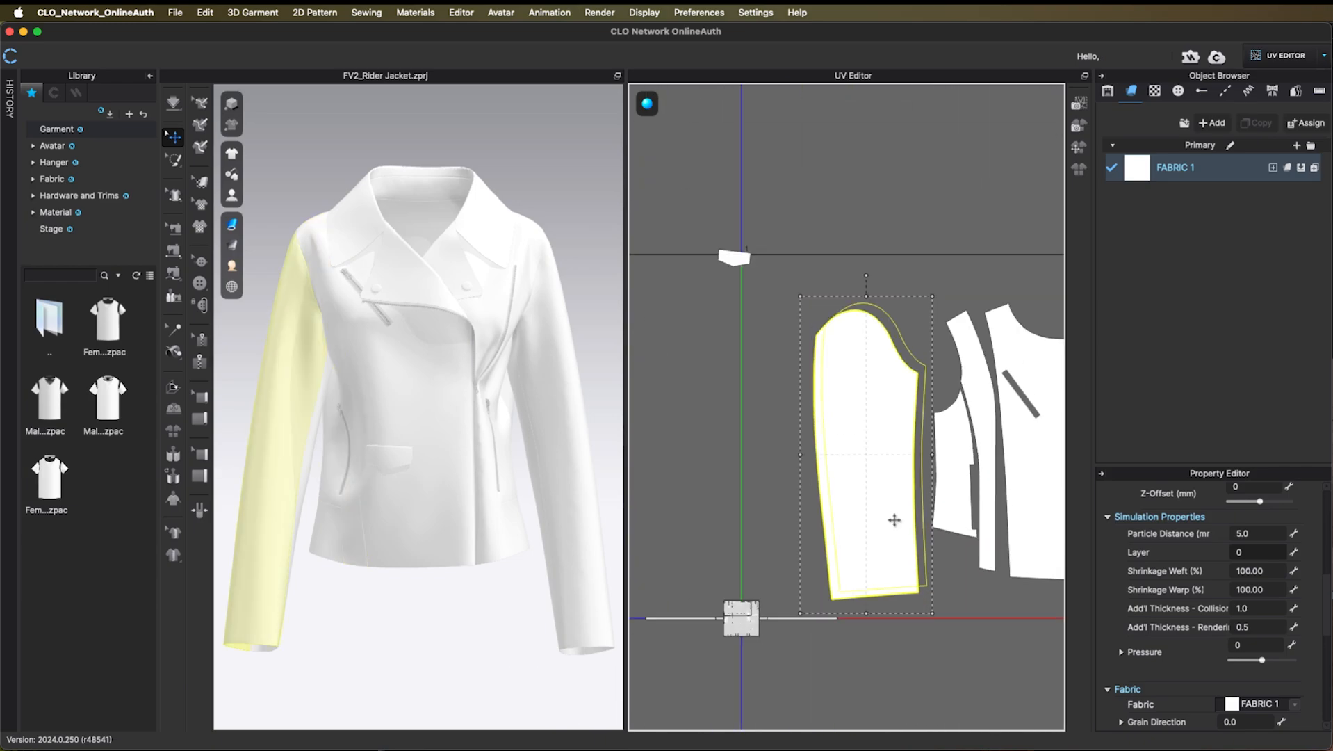
pyautogui.scroll(-8, 868, 486)
pyautogui.click(802, 451)
pyautogui.scroll(8, 802, 450)
pyautogui.moveTo(856, 375); pyautogui.dragTo(830, 411)
pyautogui.moveTo(986, 353); pyautogui.dragTo(973, 355)
pyautogui.scroll(-5, 906, 417)
pyautogui.moveTo(840, 250); pyautogui.dragTo(875, 291)
pyautogui.click(699, 425)
pyautogui.scroll(-6, 730, 441)
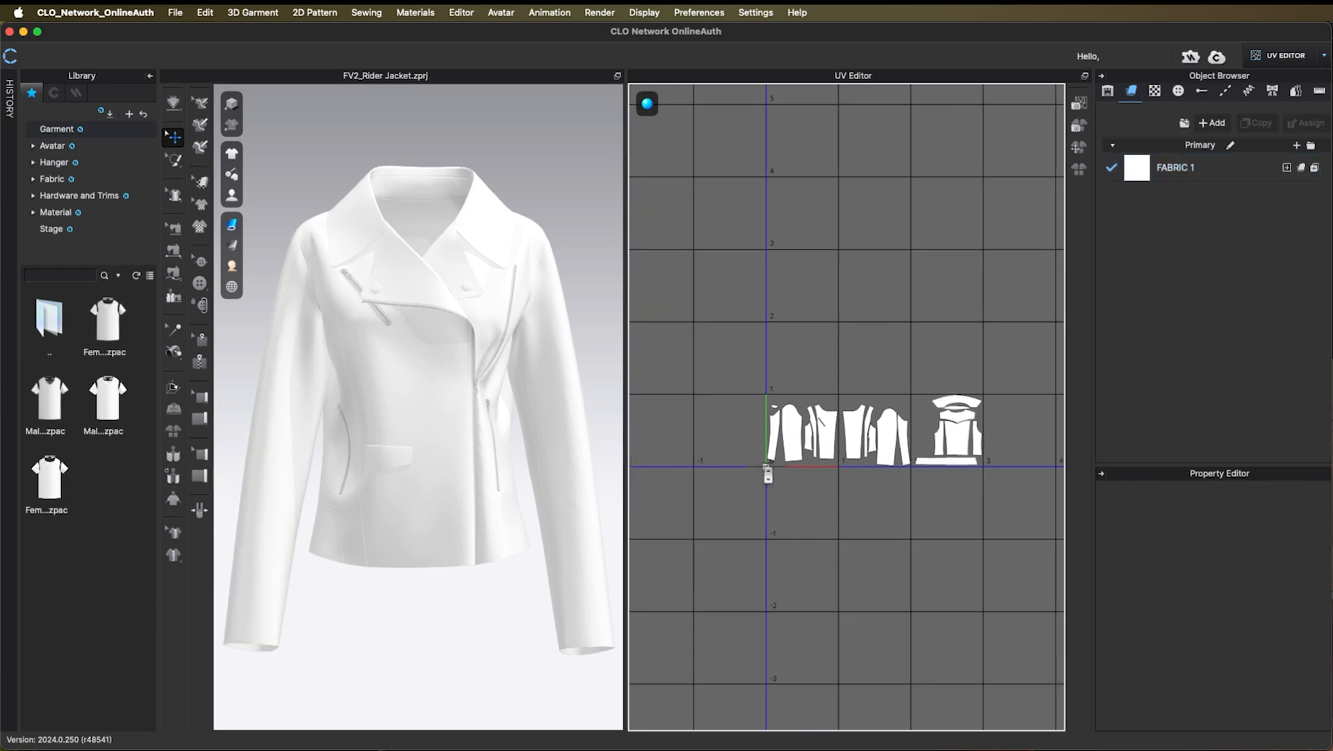
# Move the zipper strips away from the (0,0) origin into stacked rows beneath the sleeve pieces in the first UV tile
pyautogui.scroll(10, 776, 467)
pyautogui.moveTo(782, 428); pyautogui.dragTo(1090, 407)
pyautogui.click(733, 430)
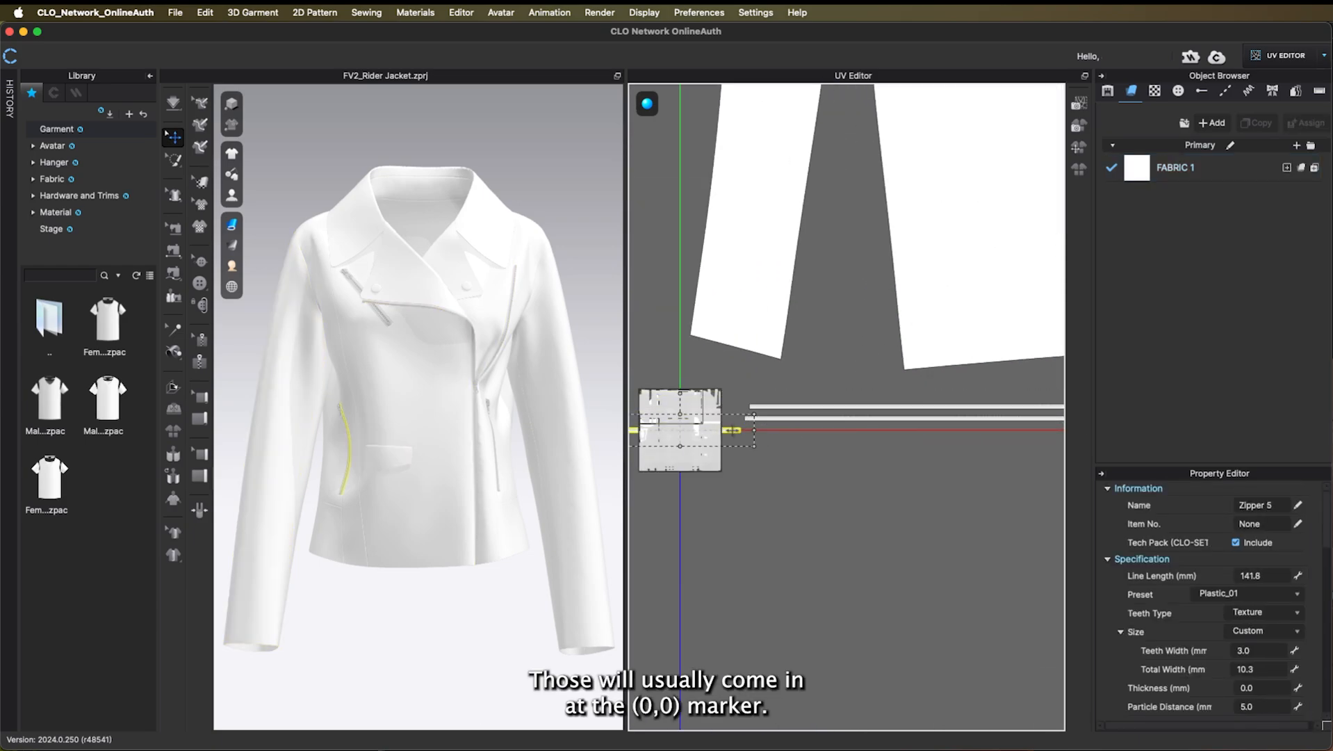
pyautogui.moveTo(997, 396); pyautogui.dragTo(995, 391)
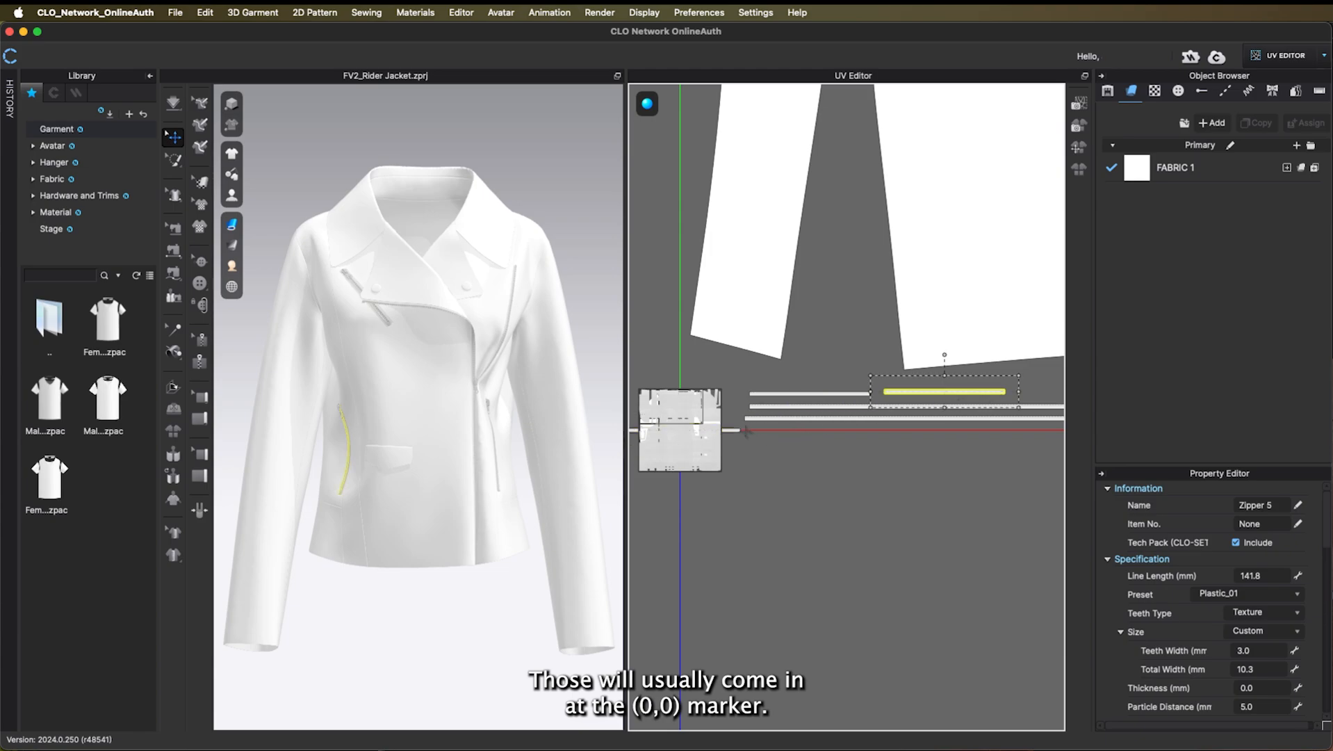
pyautogui.moveTo(733, 430); pyautogui.dragTo(858, 382)
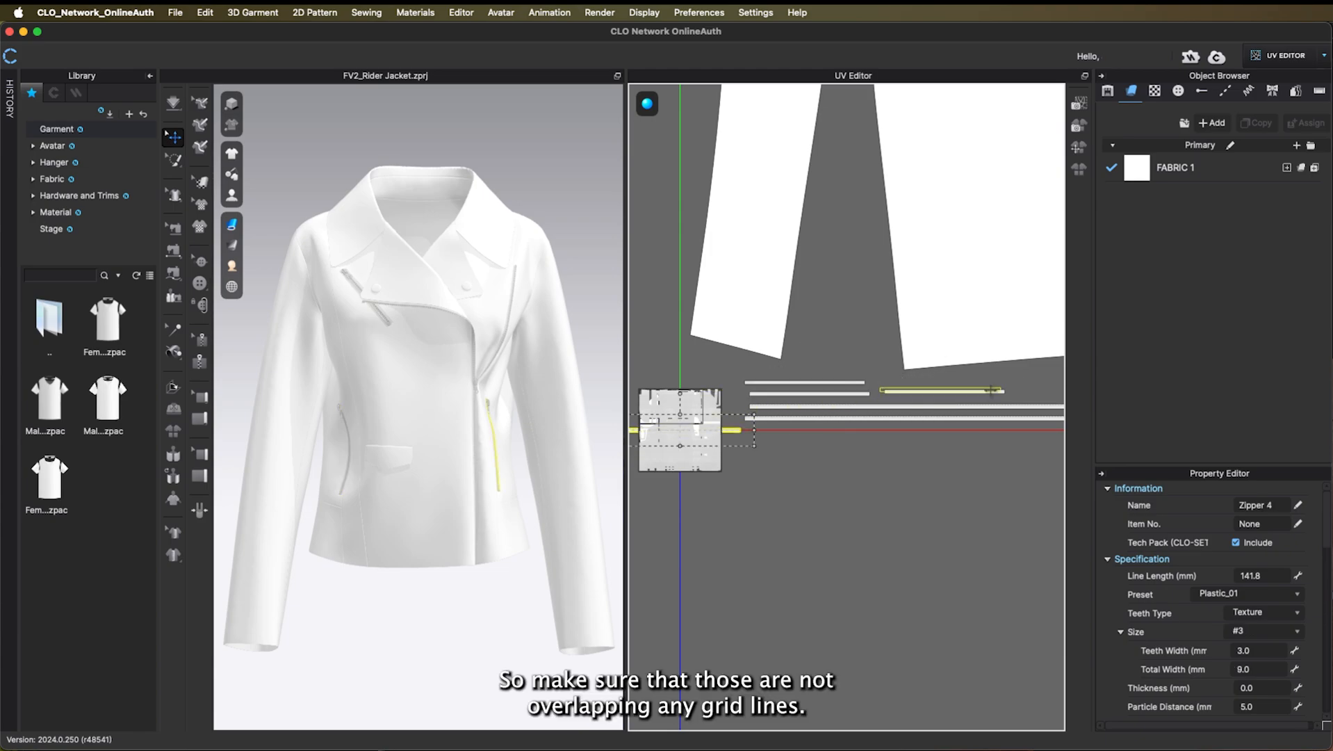
pyautogui.moveTo(991, 390); pyautogui.dragTo(994, 381)
pyautogui.moveTo(727, 430); pyautogui.dragTo(998, 379)
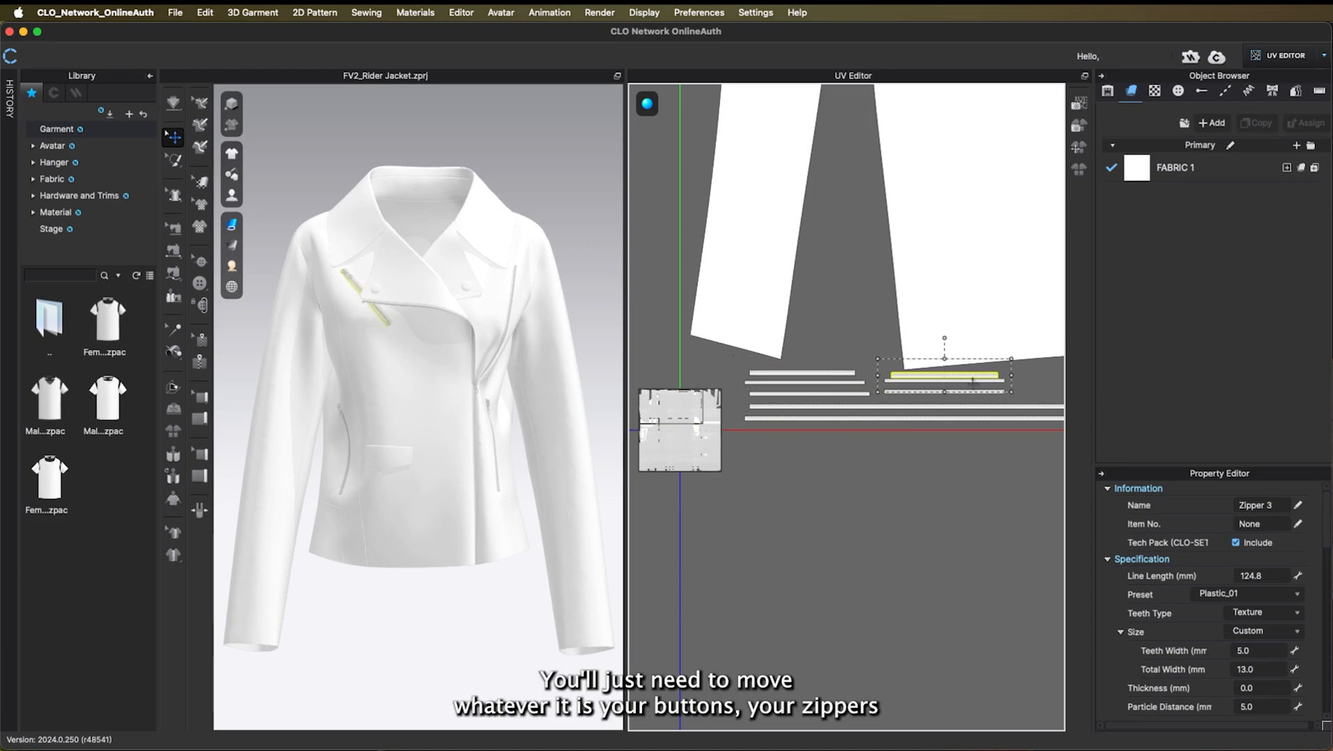
# Nudge the short zipper strips apart so they clear the sleeve piece and one another
pyautogui.scroll(10, 932, 381)
pyautogui.moveTo(791, 385); pyautogui.dragTo(795, 410)
pyautogui.moveTo(862, 359); pyautogui.dragTo(836, 365)
pyautogui.scroll(-10, 971, 384)
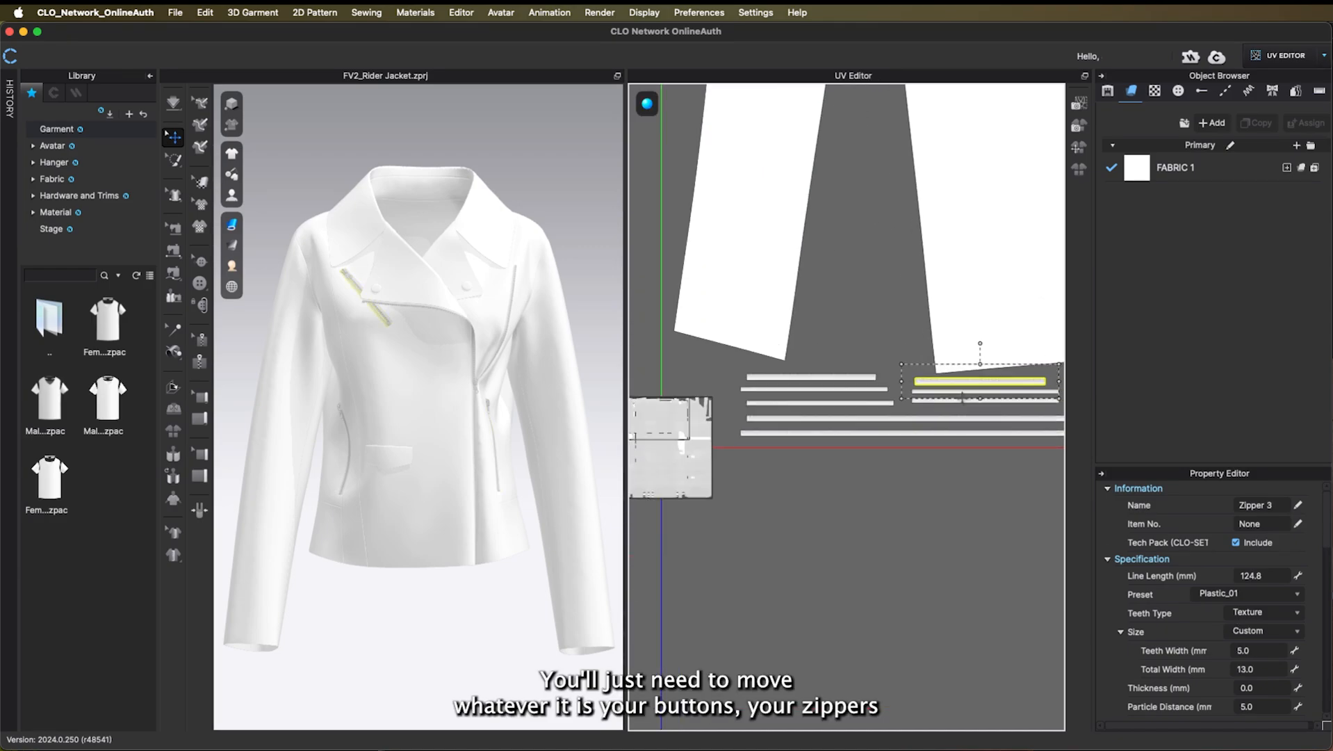
# Select the zipper slider UVs at the origin and move them into the free space below the side panels in the first tile
pyautogui.moveTo(818, 491); pyautogui.dragTo(696, 372)
pyautogui.scroll(-8, 723, 448)
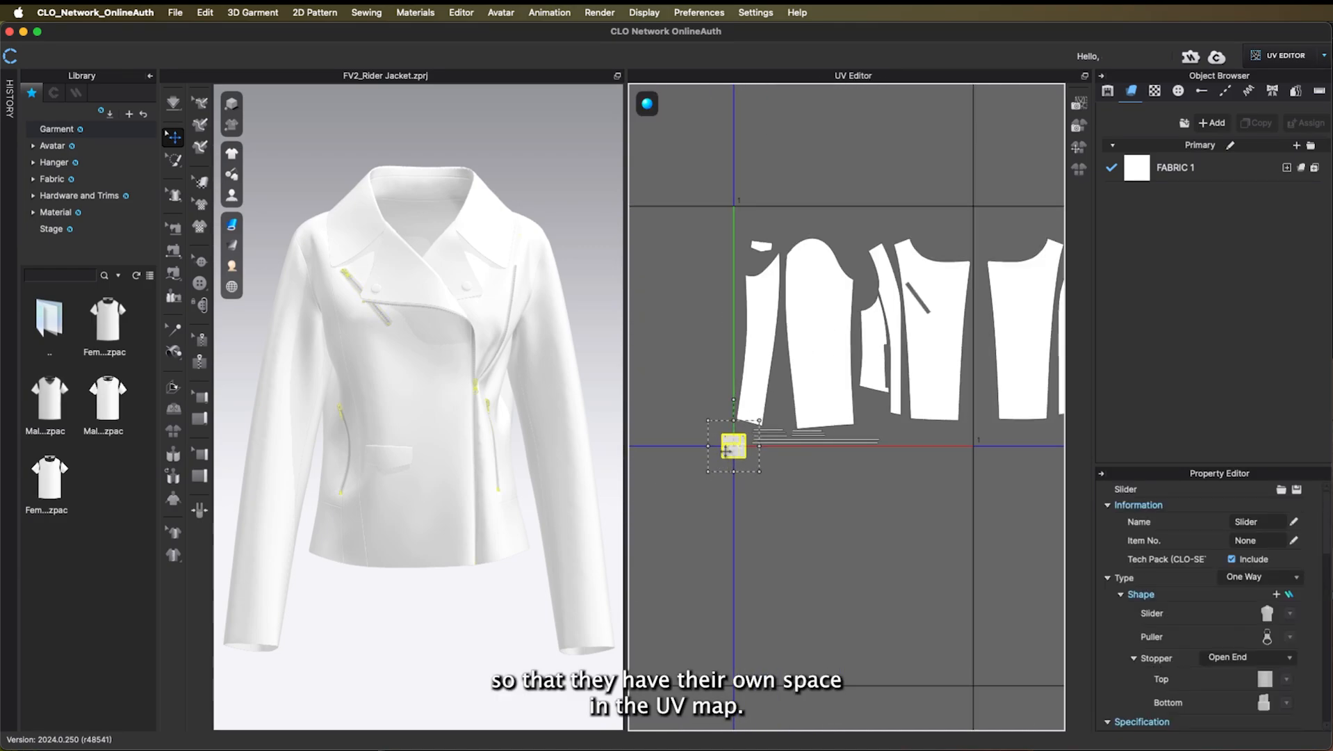
pyautogui.moveTo(738, 451); pyautogui.dragTo(909, 436)
pyautogui.scroll(5, 903, 436)
pyautogui.click(908, 544)
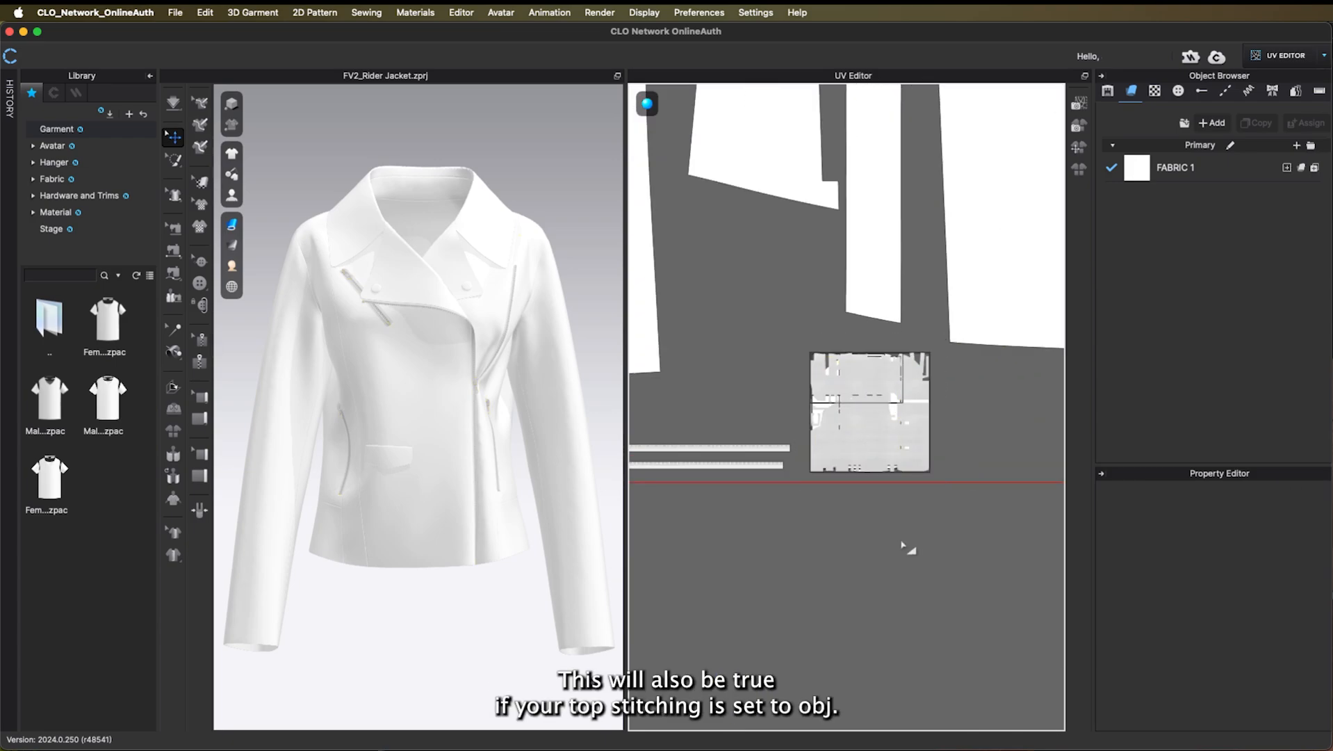
pyautogui.scroll(-10, 921, 541)
pyautogui.scroll(-5, 730, 281)
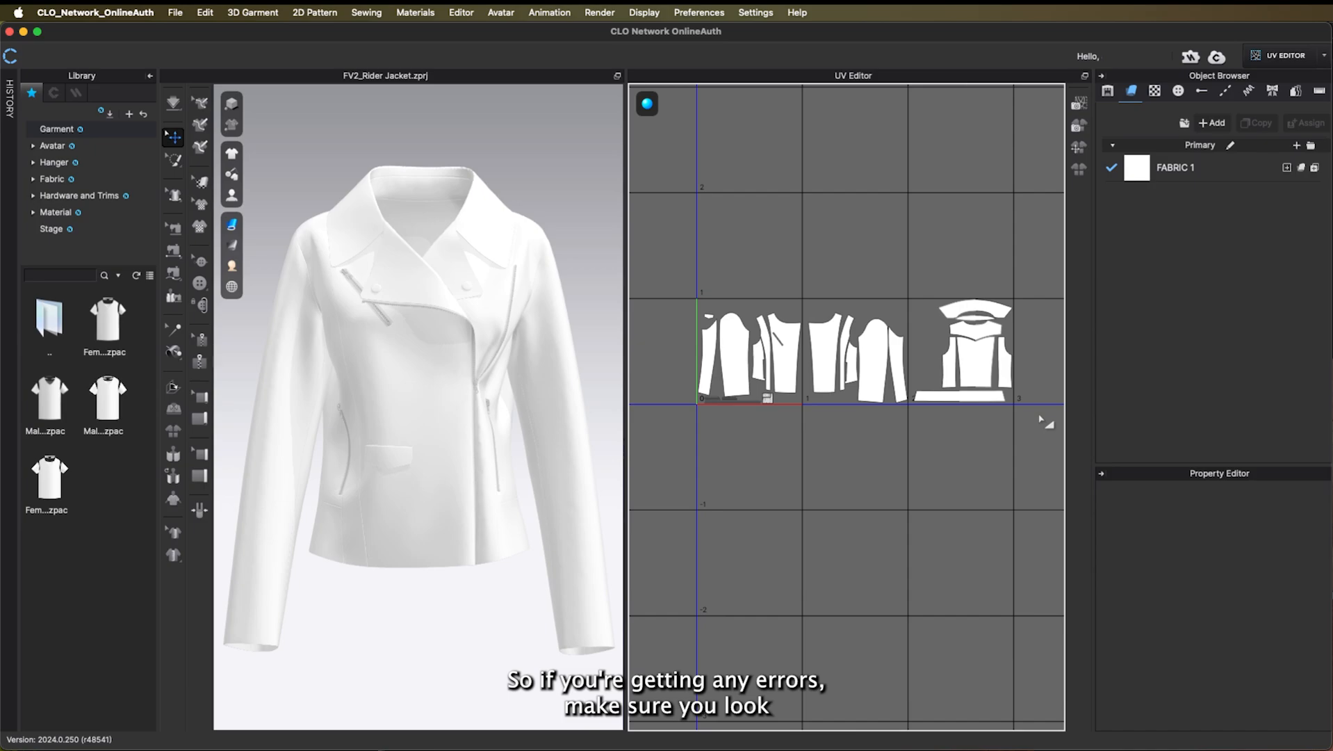
# Return to the Simulation workspace and start an FBX export named LeatherJacket_FixedUVs in the CLO-Painter folder
pyautogui.click(1286, 55)
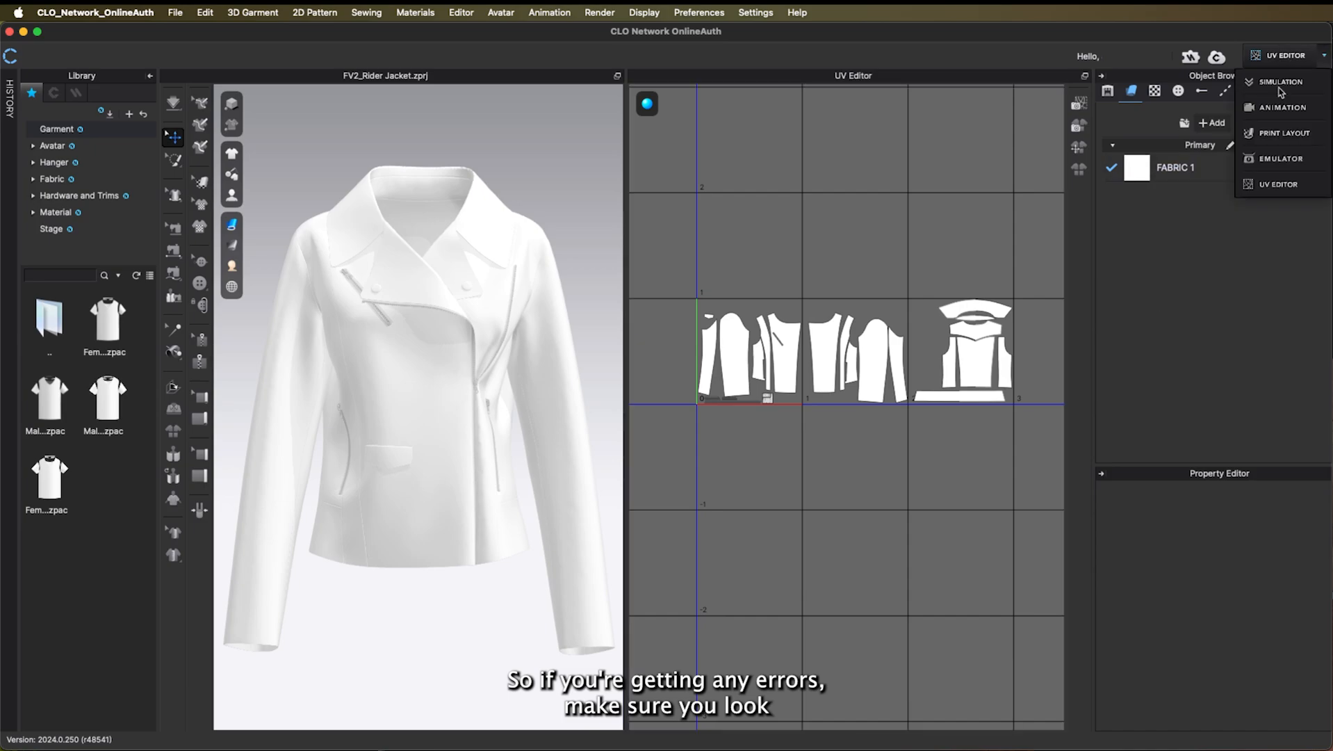
pyautogui.click(1281, 82)
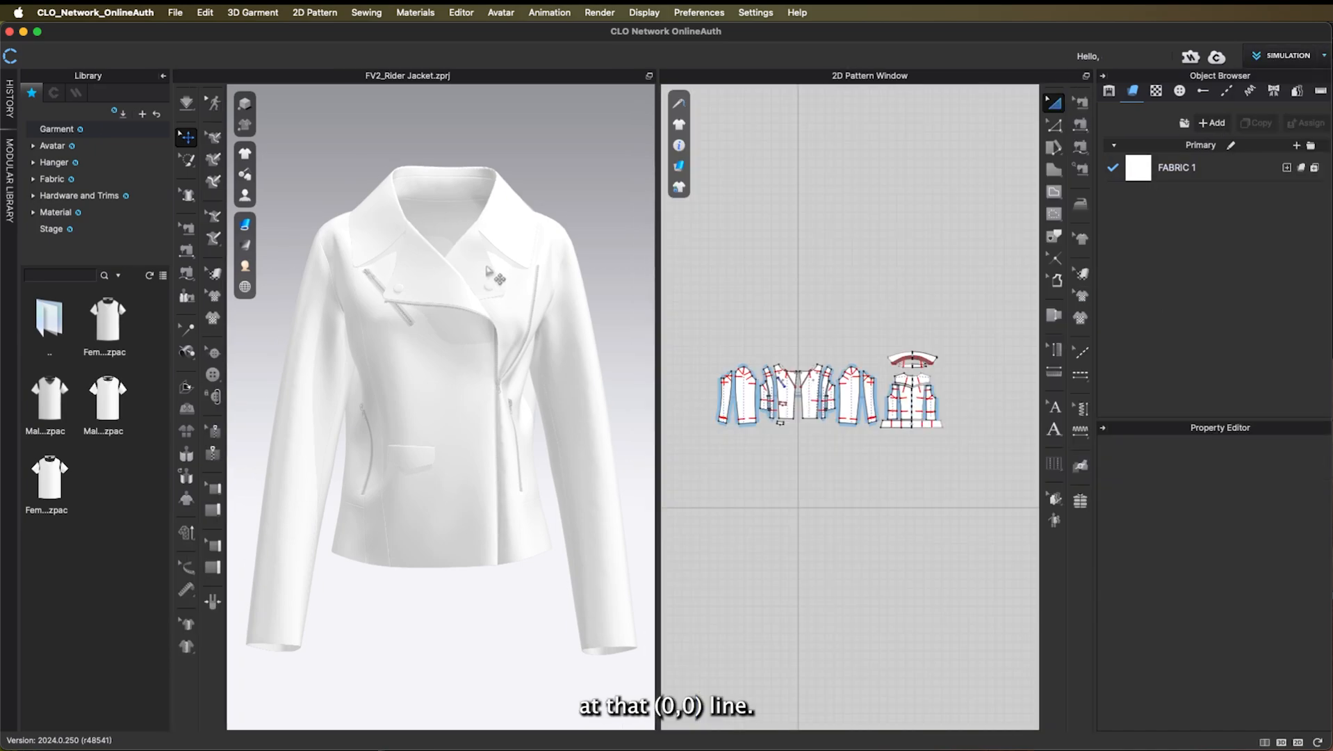
pyautogui.click(176, 13)
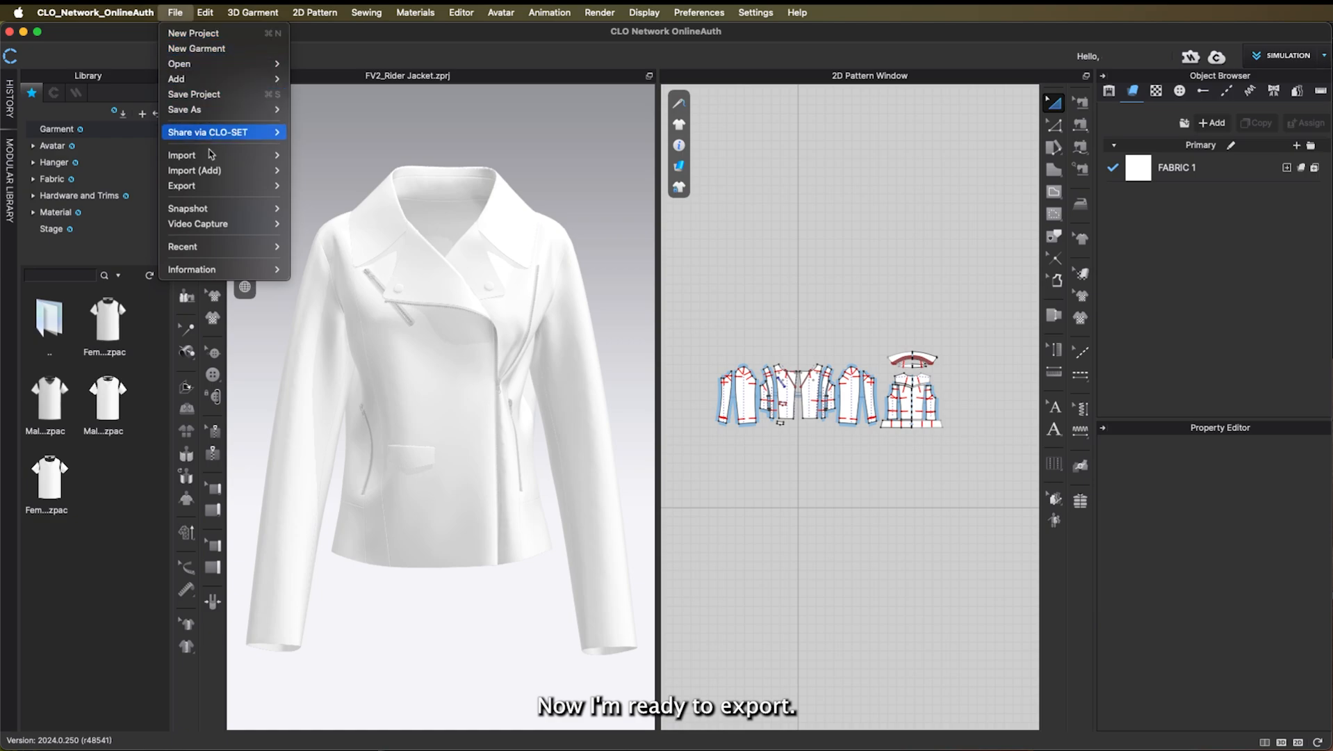
pyautogui.moveTo(203, 192)
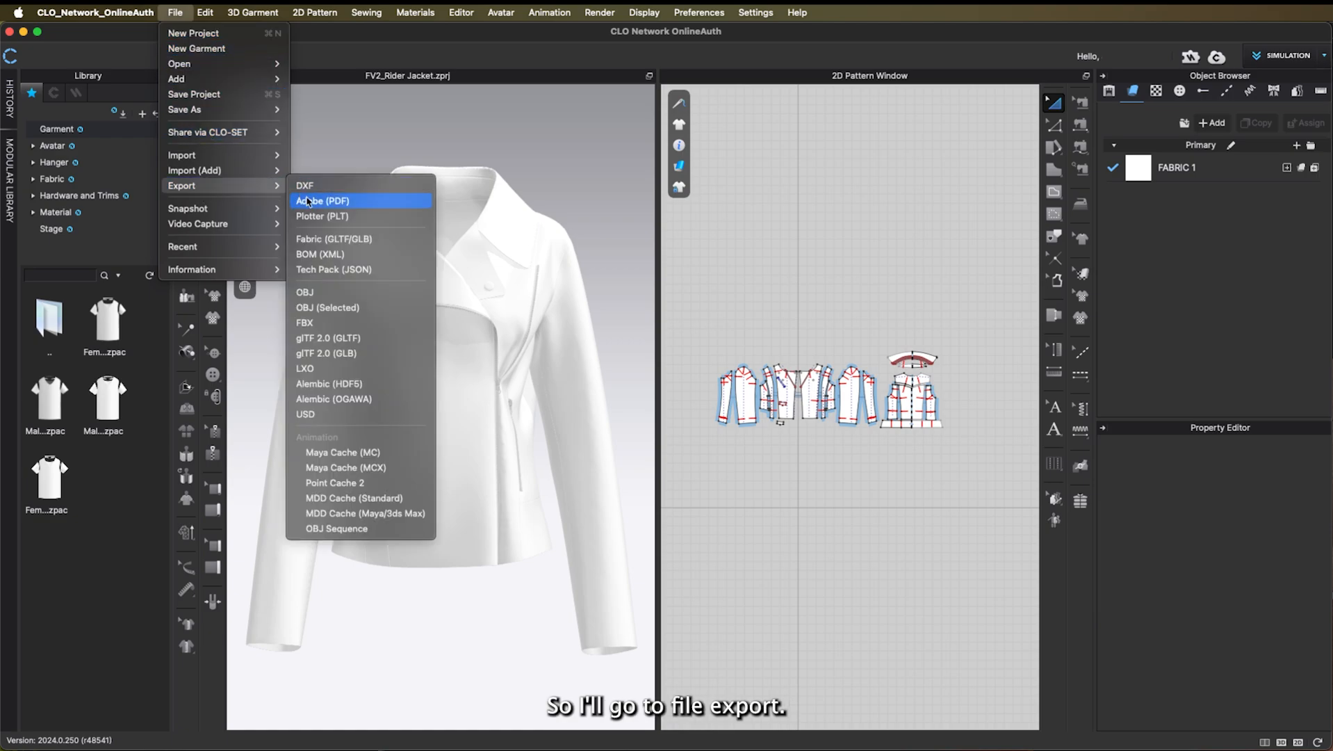
pyautogui.click(328, 324)
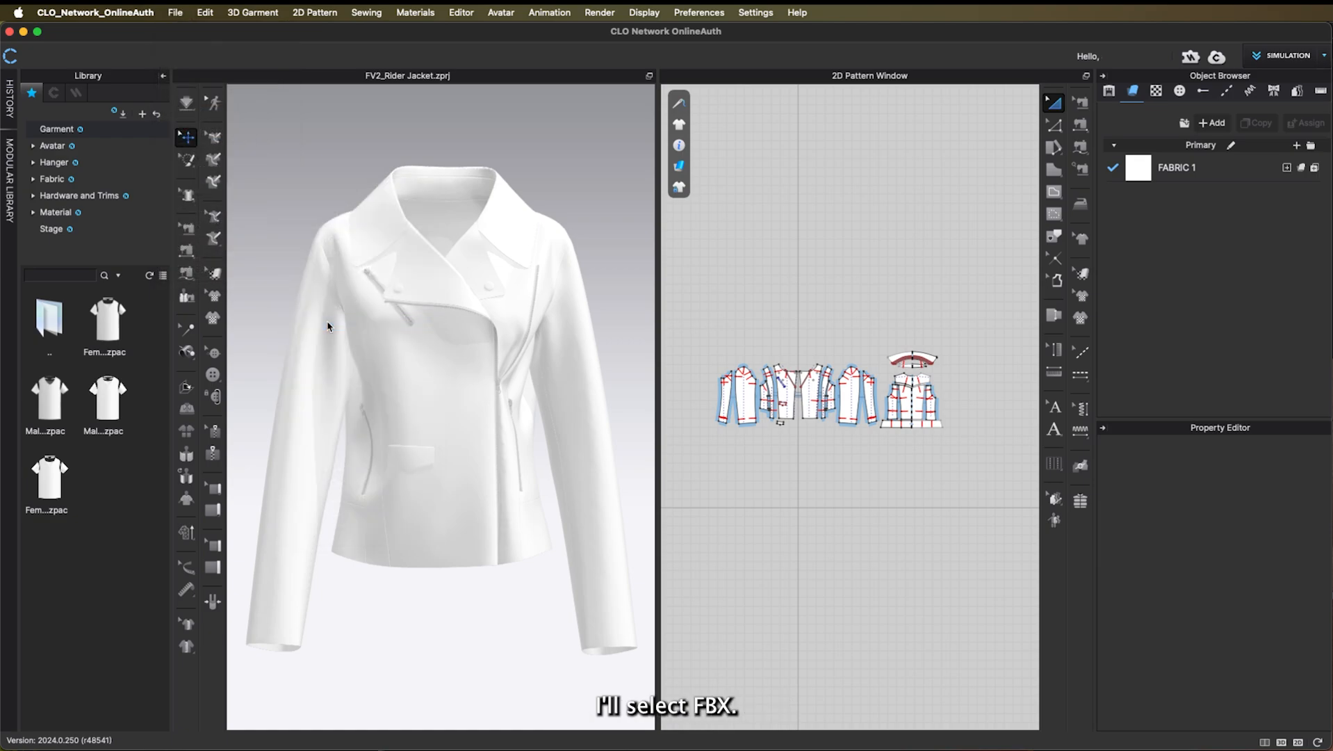
pyautogui.click(826, 373)
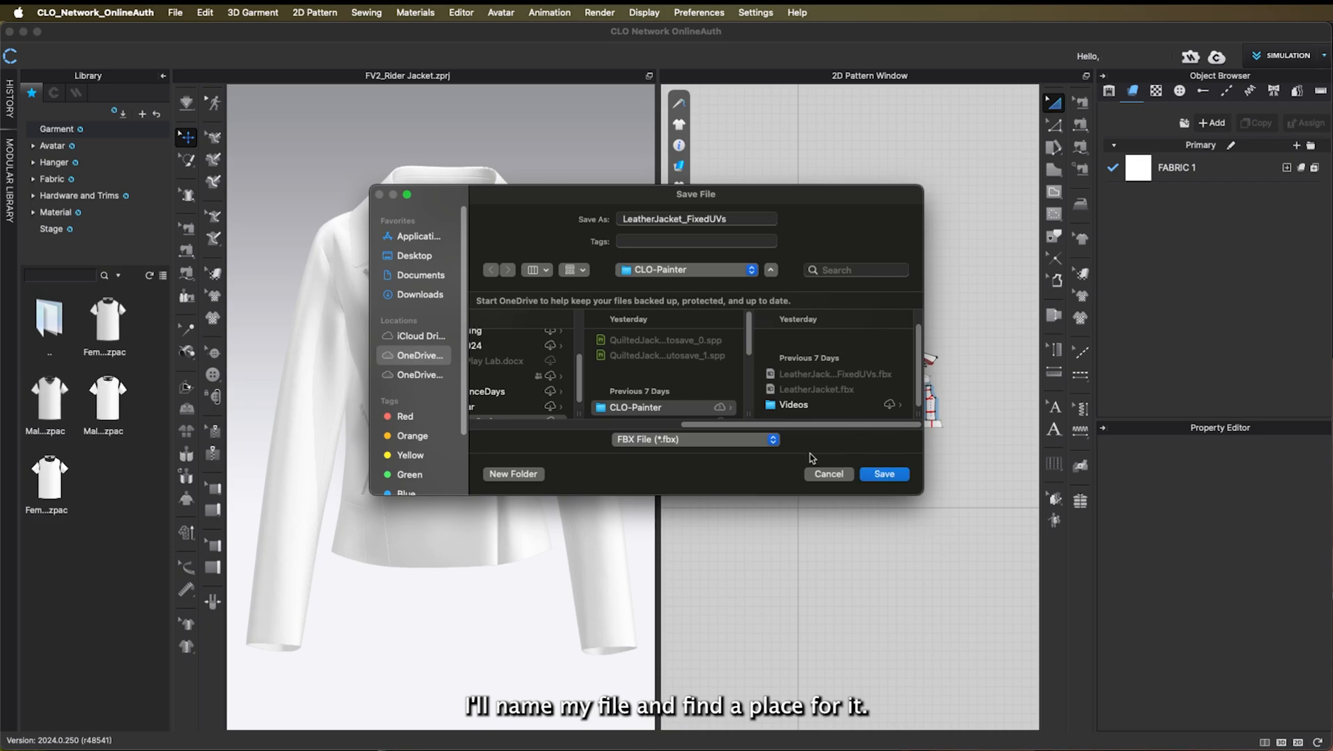
pyautogui.click(883, 478)
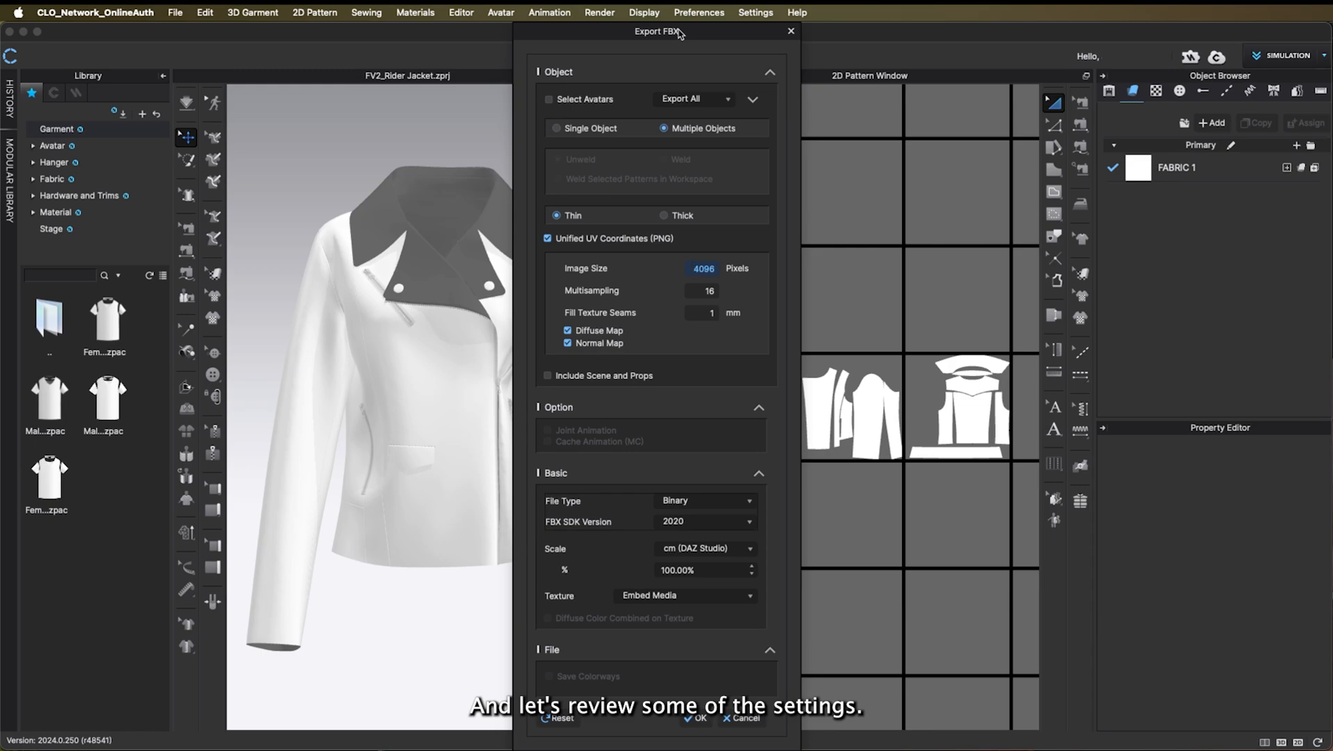
# Export the FBX as Thick geometry with Unified UV Coordinates enabled, keeping the 4096-pixel image size and centimetre scale
pyautogui.click(665, 217)
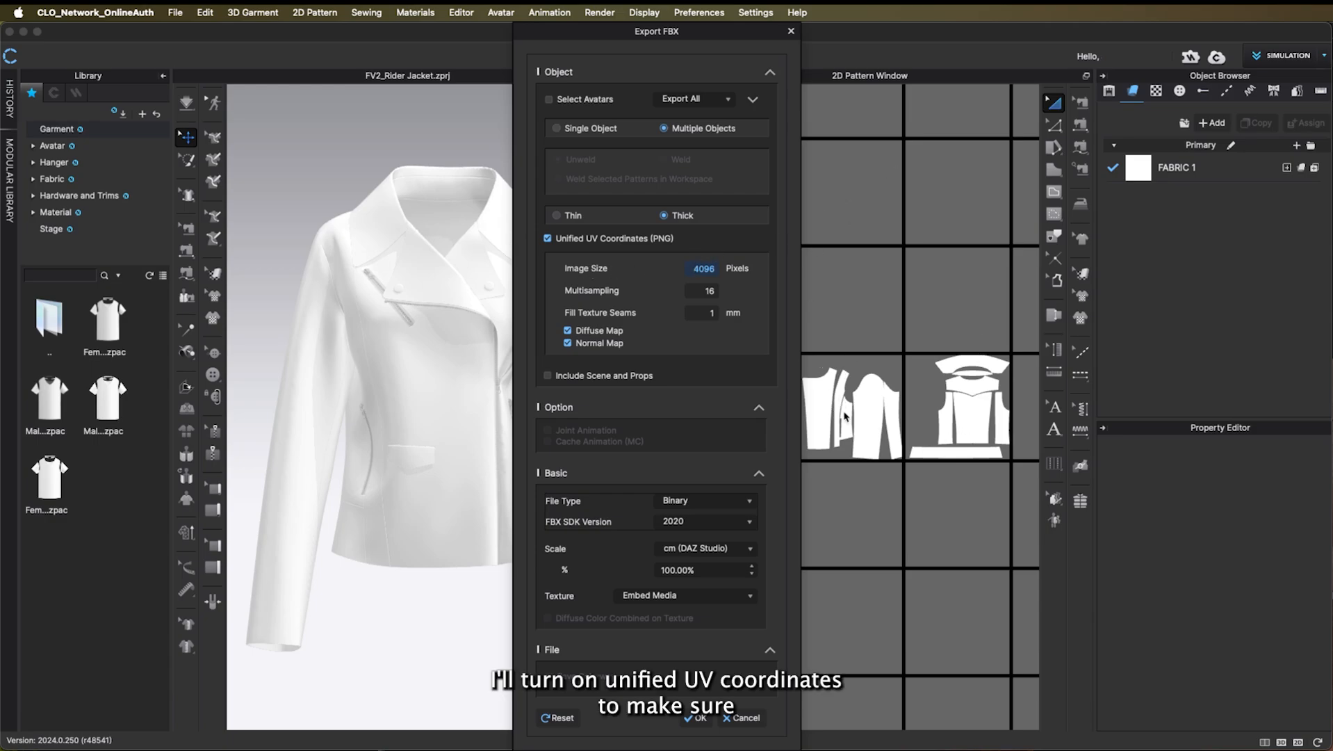
pyautogui.click(549, 240)
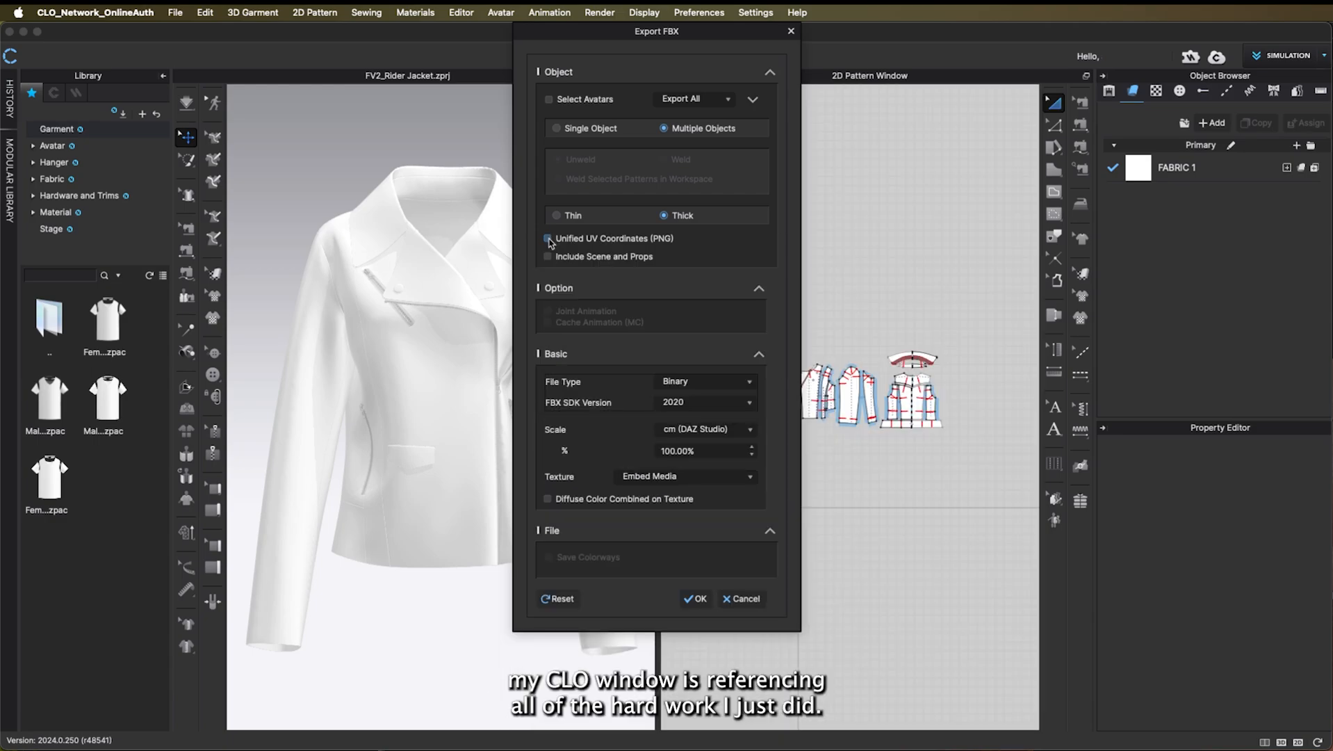
pyautogui.click(548, 239)
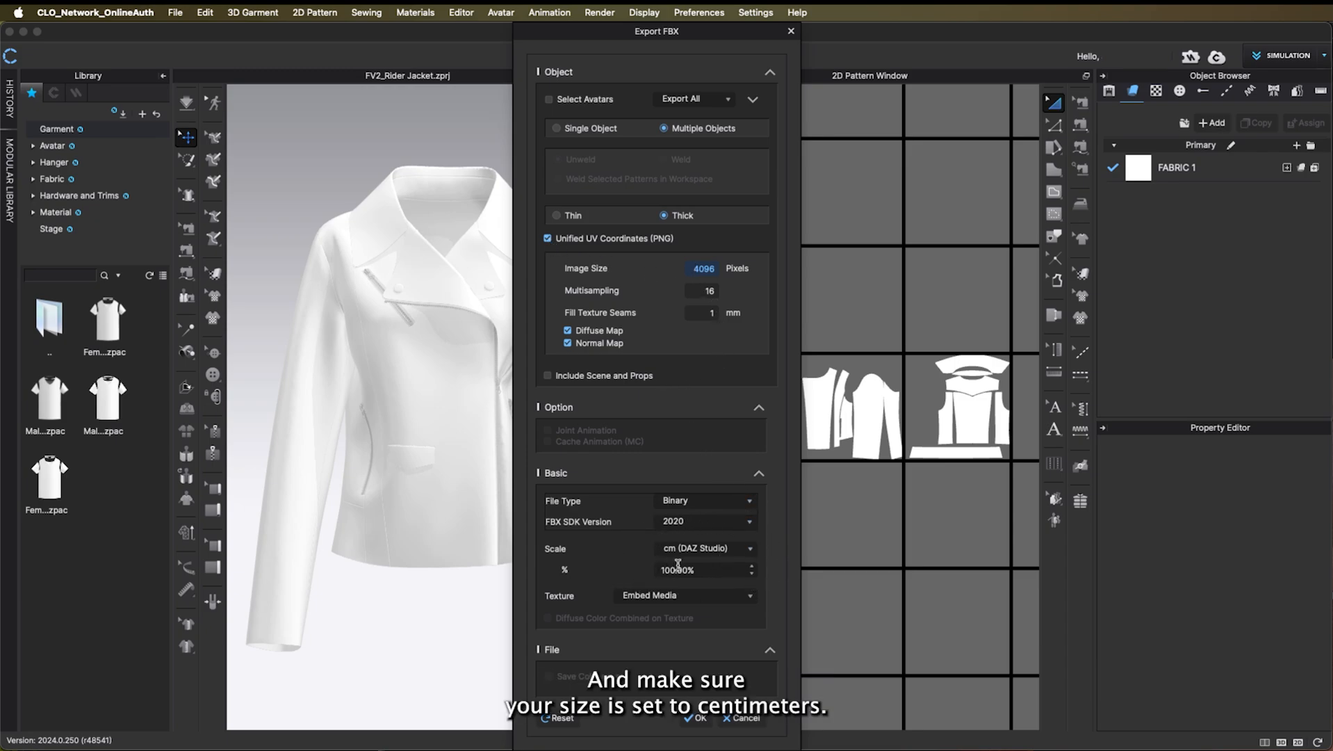
pyautogui.click(699, 718)
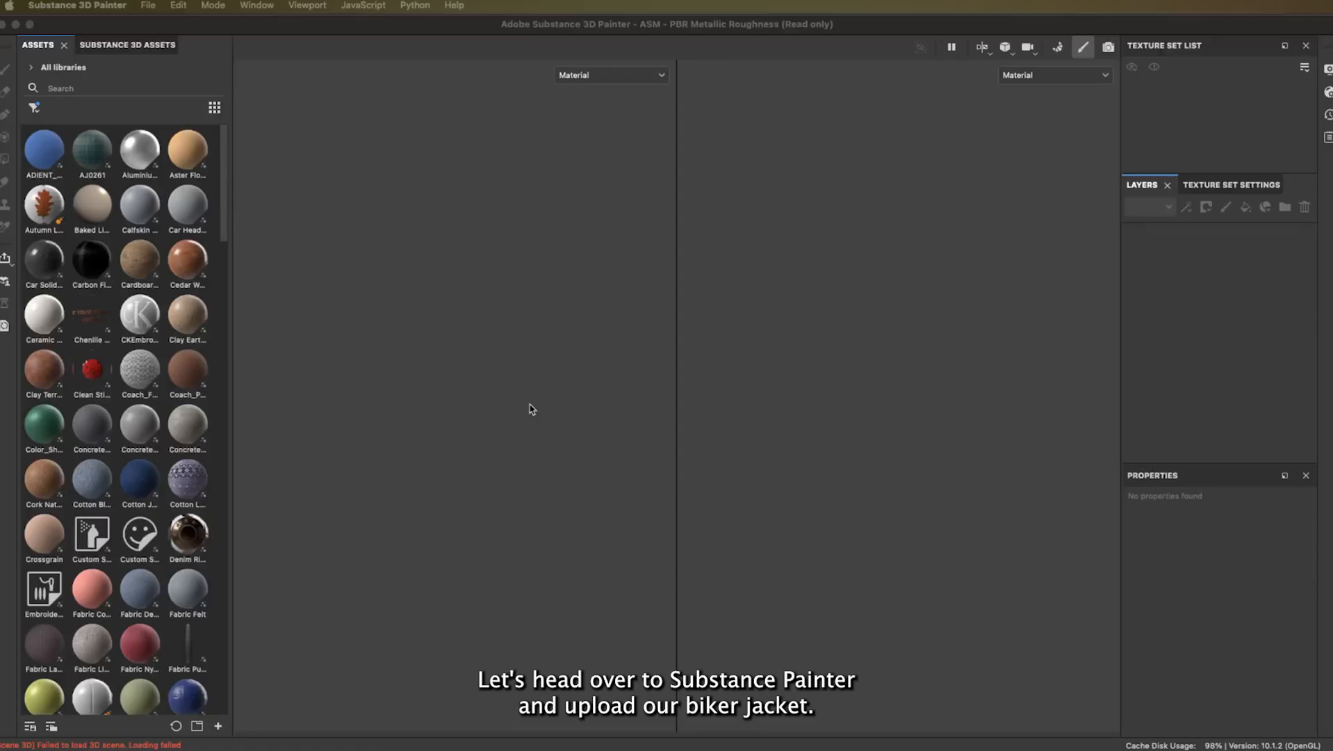
# Switch to Substance 3D Painter and start a new project using LeatherJacket_FixedUVs.fbx from the CLO-Painter folder as its mesh
pyautogui.click(153, 26)
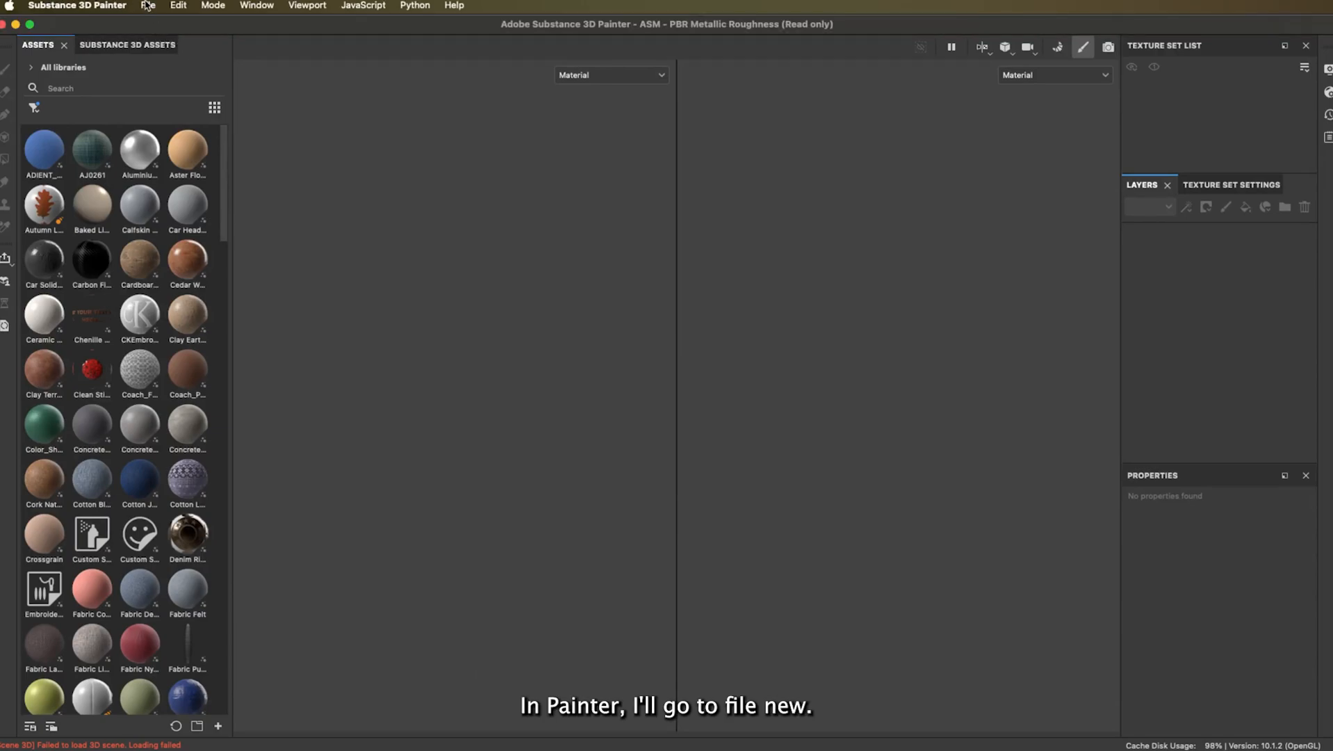
pyautogui.click(148, 6)
pyautogui.click(153, 26)
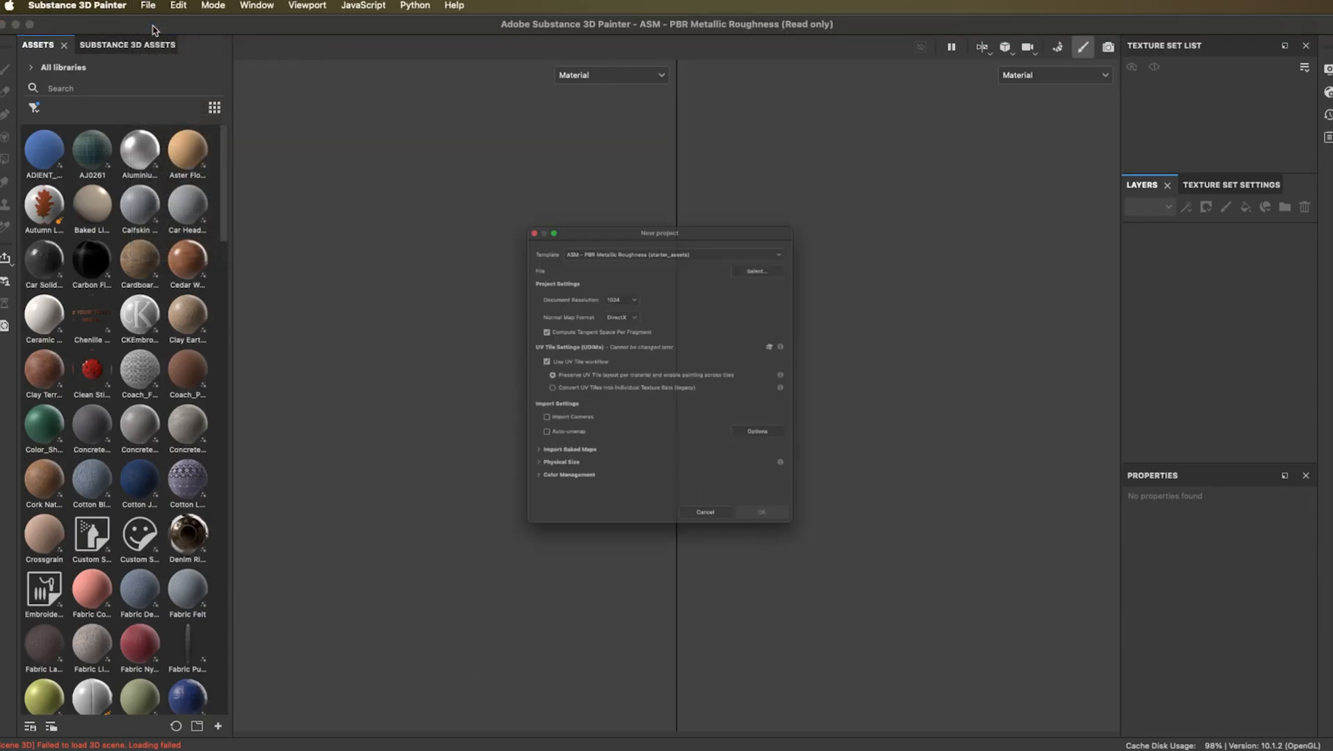
pyautogui.click(822, 234)
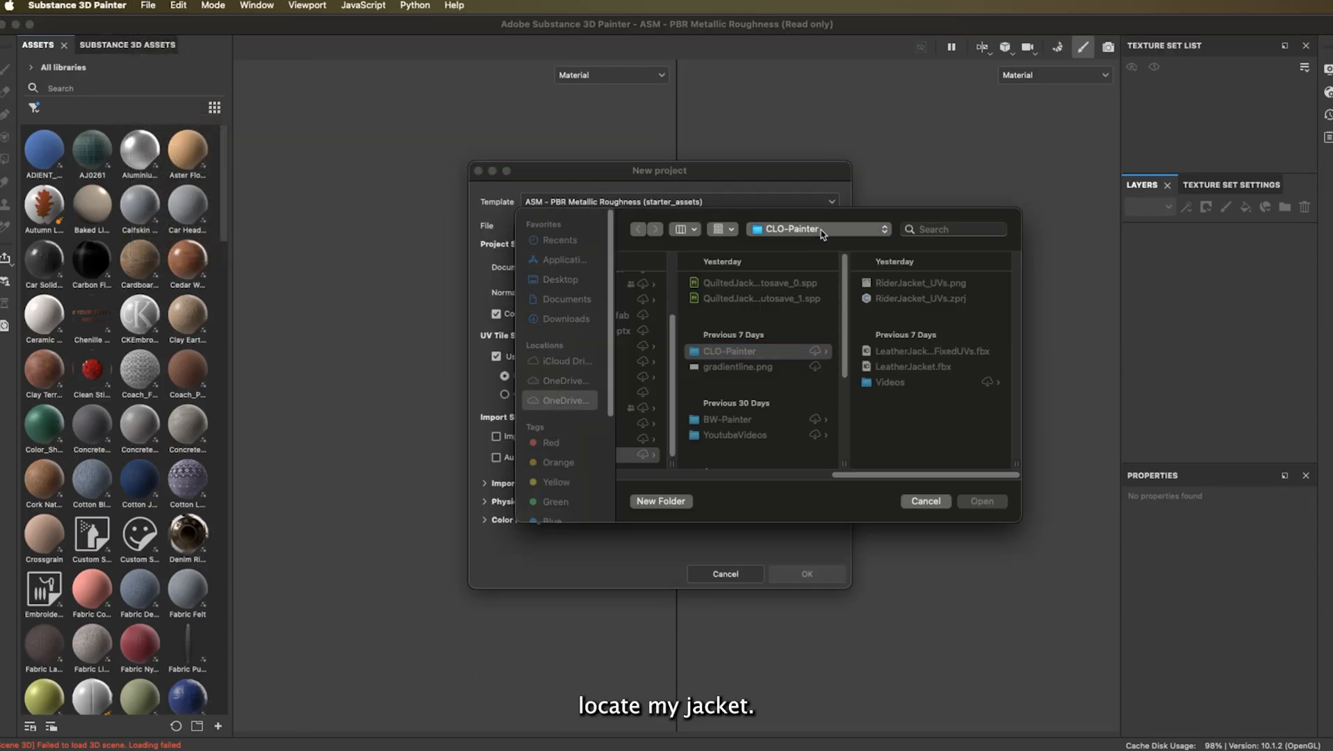
pyautogui.click(911, 352)
pyautogui.click(989, 506)
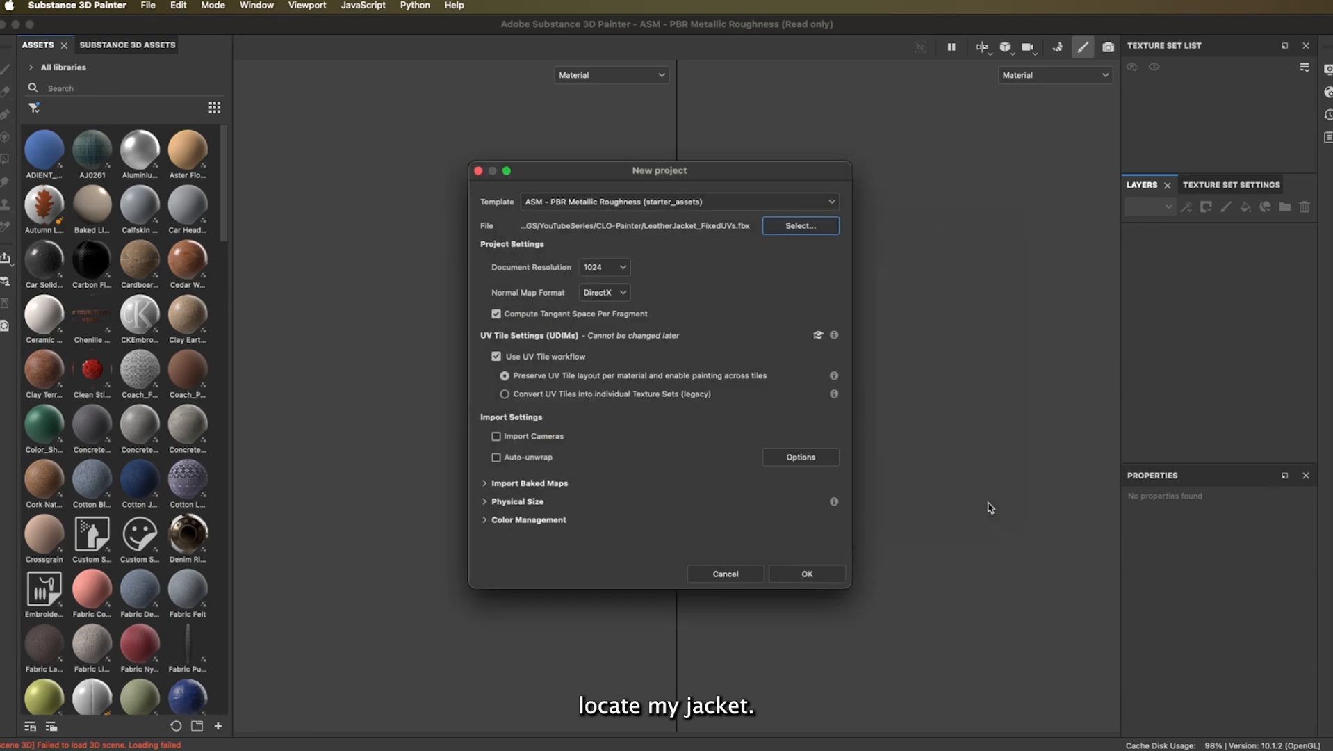
# Set the document resolution to 4096 and create the project with the UV Tile workflow, discarding the previous project's changes
pyautogui.click(597, 268)
pyautogui.click(592, 357)
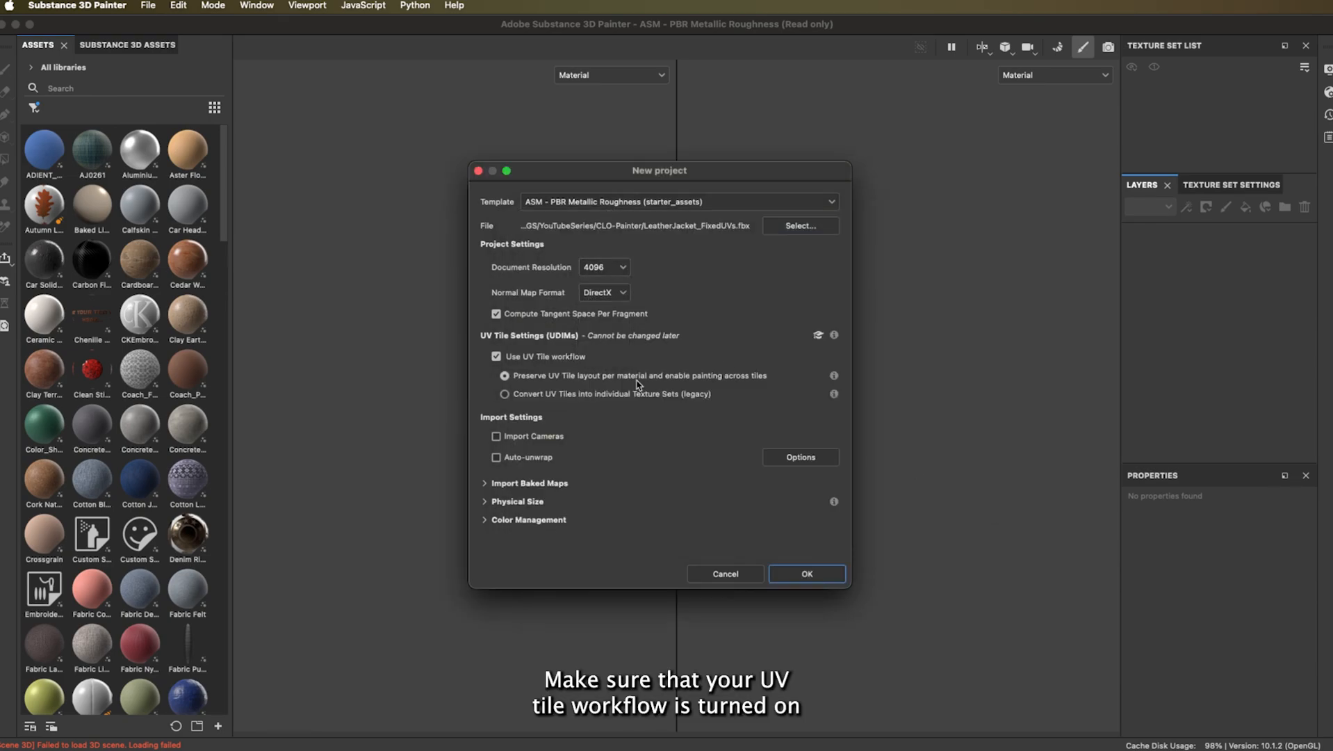
pyautogui.click(808, 574)
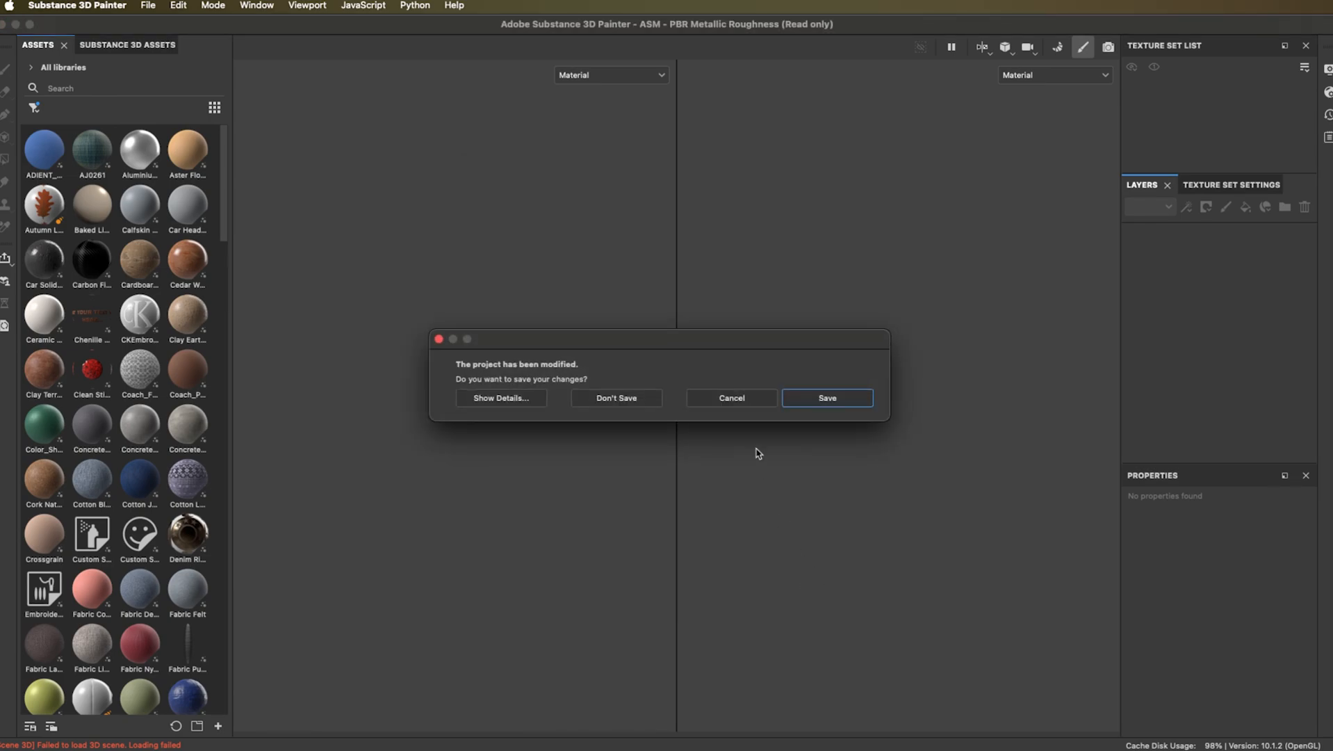
pyautogui.click(630, 398)
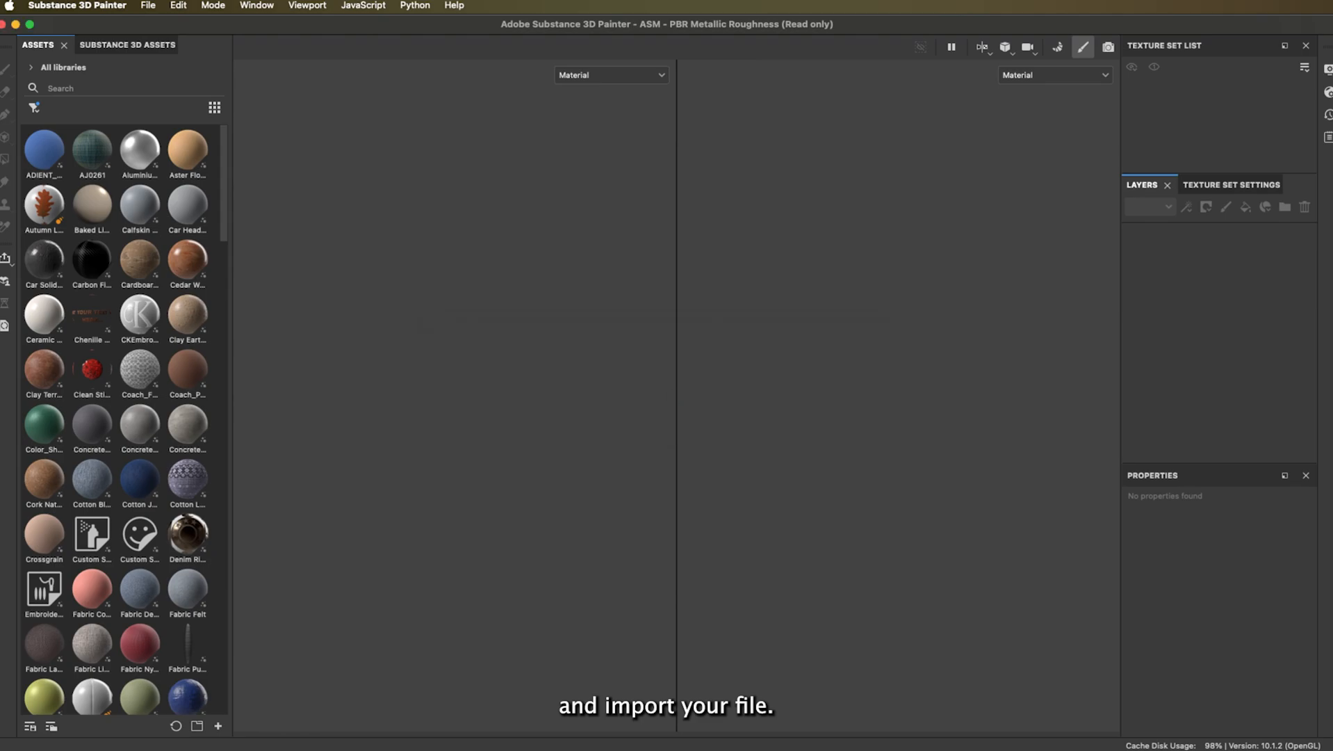
pyautogui.scroll(-10, 818, 363)
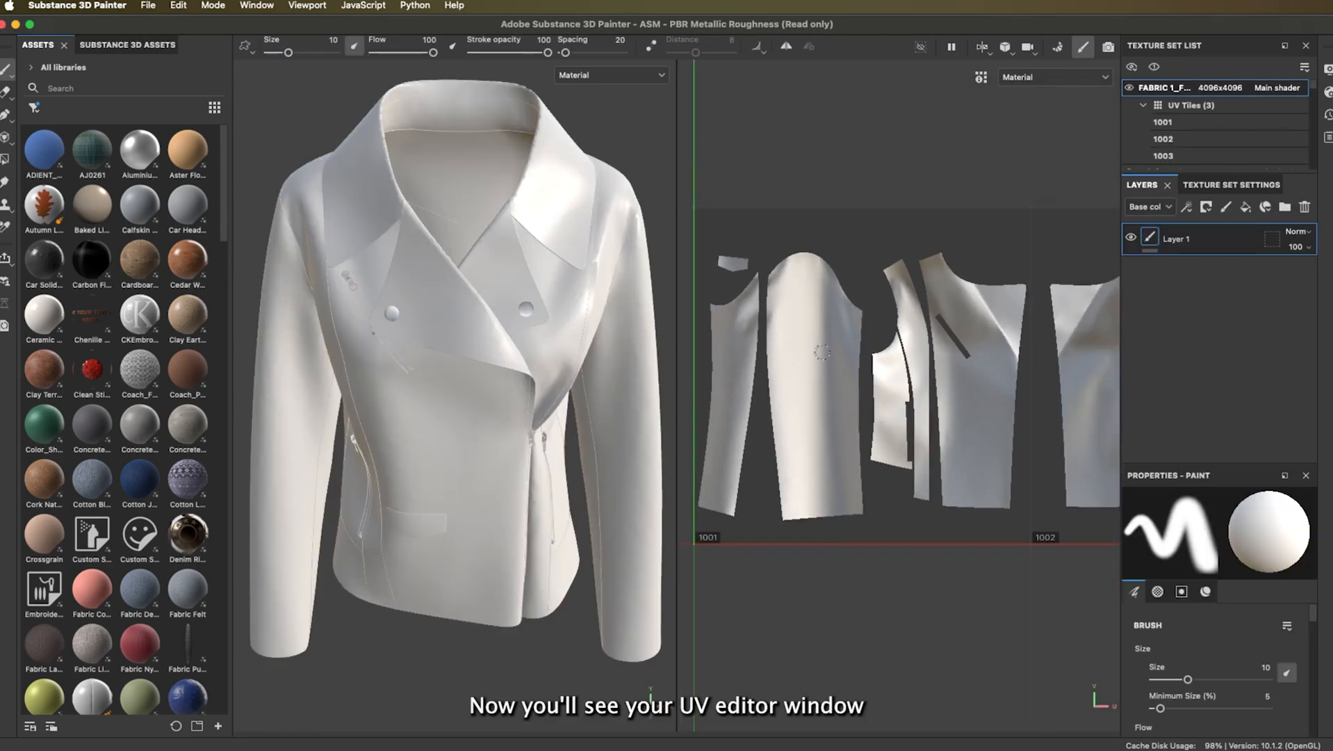
pyautogui.scroll(-6, 748, 334)
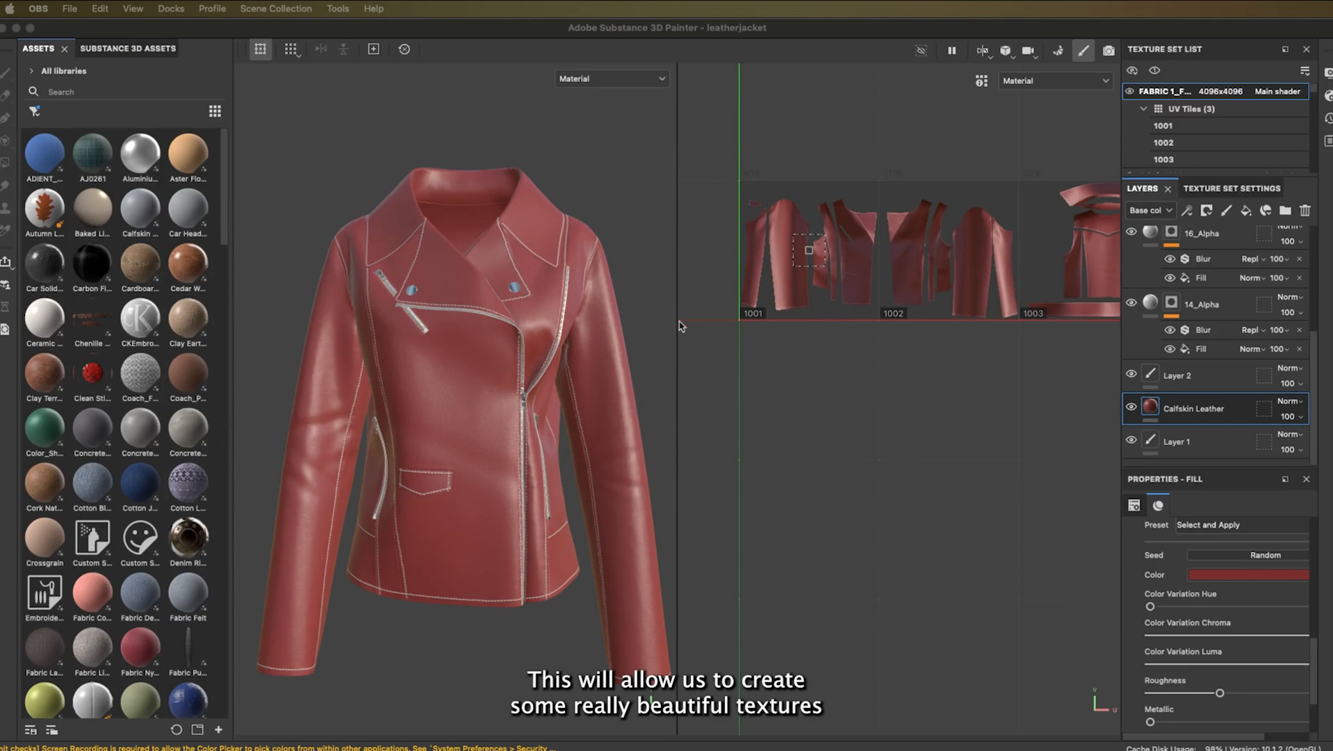
# Show only the 3D view and examine the red leather jacket's grain, stitching and zippers up close
pyautogui.moveTo(607, 497)
pyautogui.keyDown('alt'); pyautogui.mouseDown()
pyautogui.moveTo(678, 491)
pyautogui.moveTo(666, 491)
pyautogui.mouseUp(); pyautogui.keyUp('alt')
pyautogui.click(983, 52)
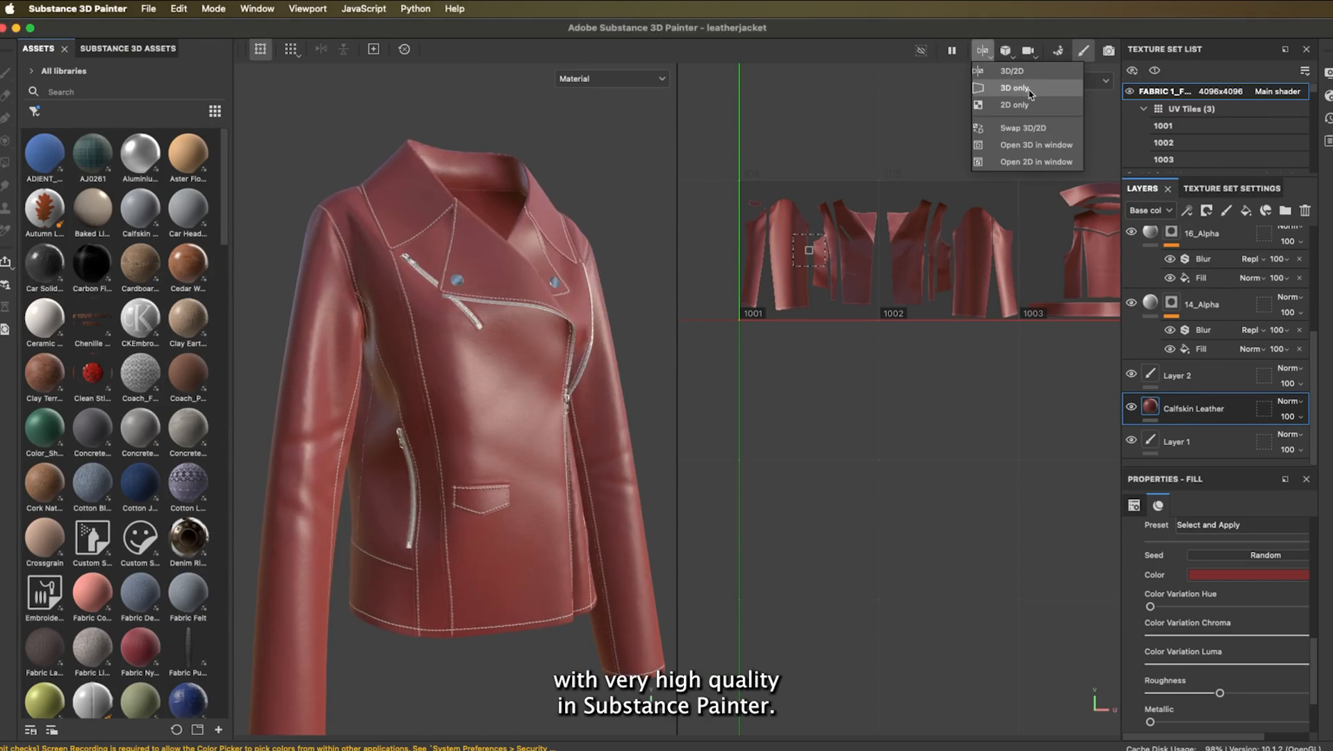
pyautogui.click(1015, 87)
pyautogui.scroll(5, 661, 403)
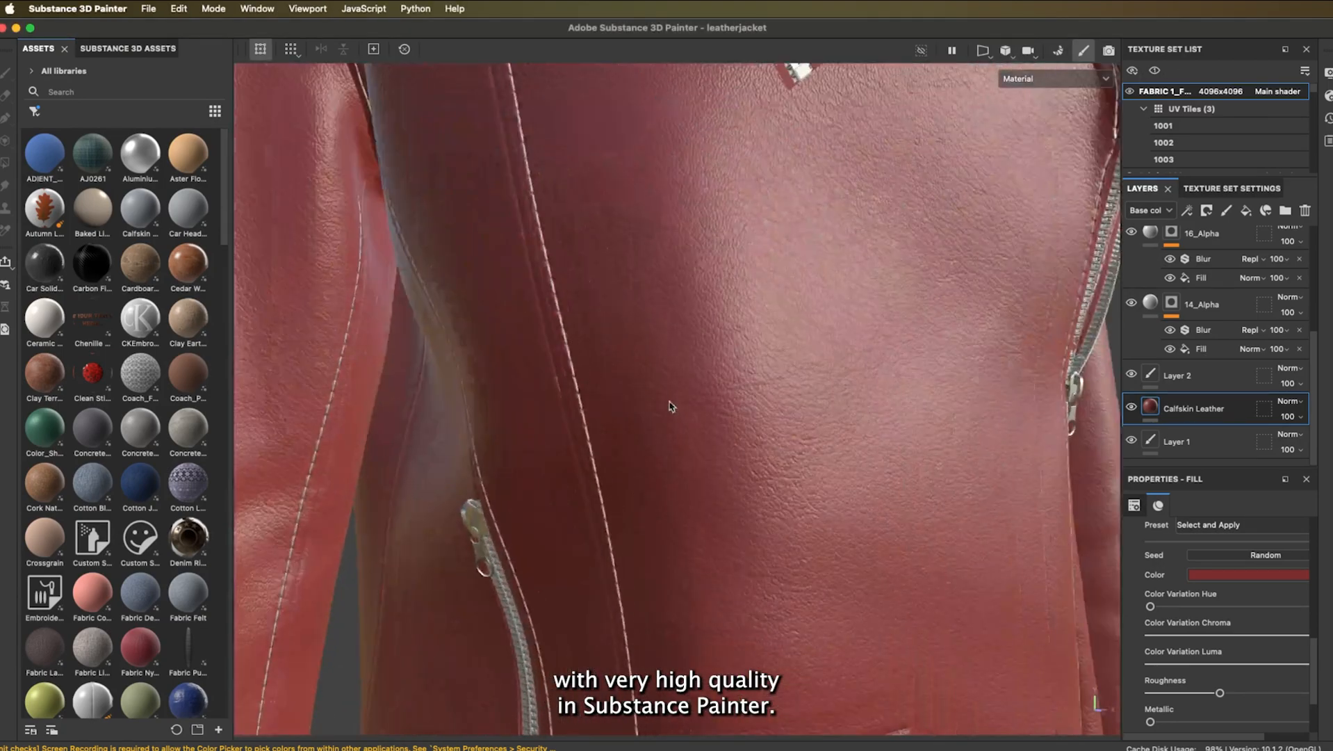
pyautogui.moveTo(669, 406)
pyautogui.keyDown('shift'); pyautogui.mouseDown(button='right')
pyautogui.moveTo(818, 309)
pyautogui.moveTo(773, 325)
pyautogui.moveTo(784, 327)
pyautogui.mouseUp(button='right'); pyautogui.keyUp('shift')
pyautogui.keyDown('alt'); pyautogui.moveTo(783, 327); pyautogui.dragTo(723, 348); pyautogui.keyUp('alt')
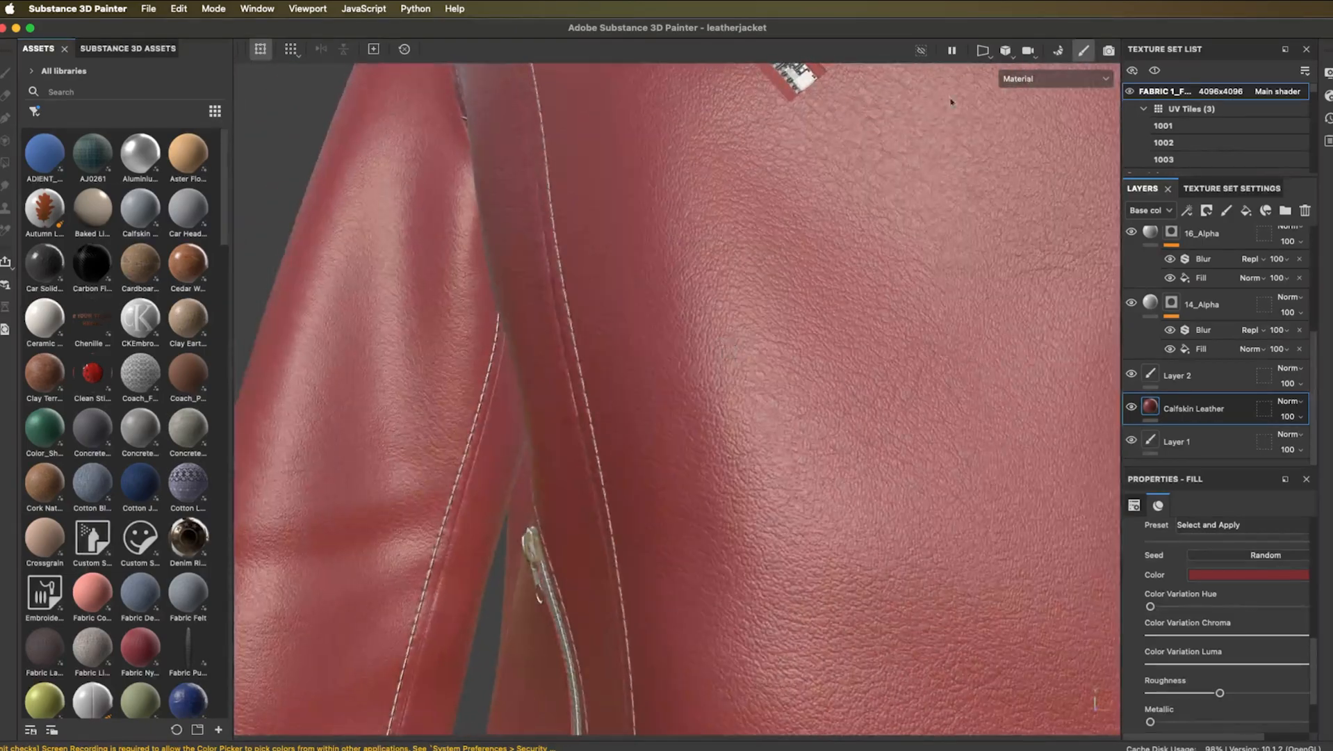